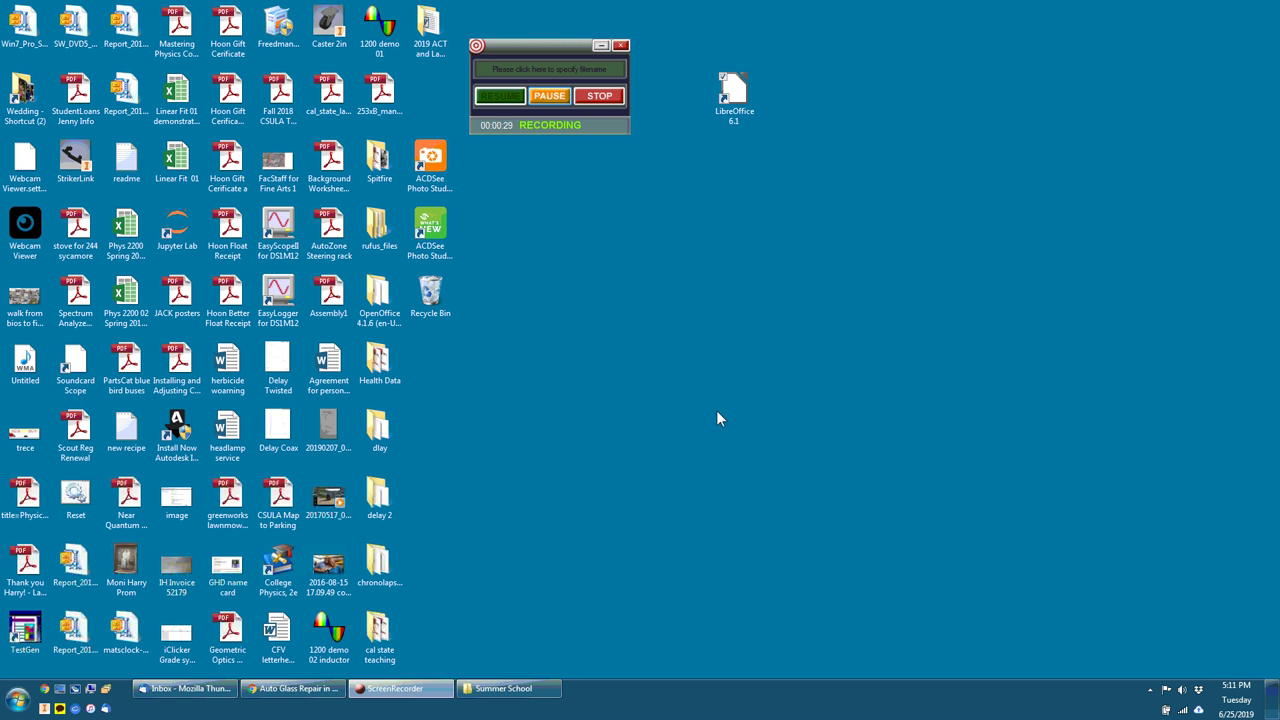
Search the computer's programs for "snip" and open the Snipping Tool
{"action": "left_click", "coordinate": [18, 703]}
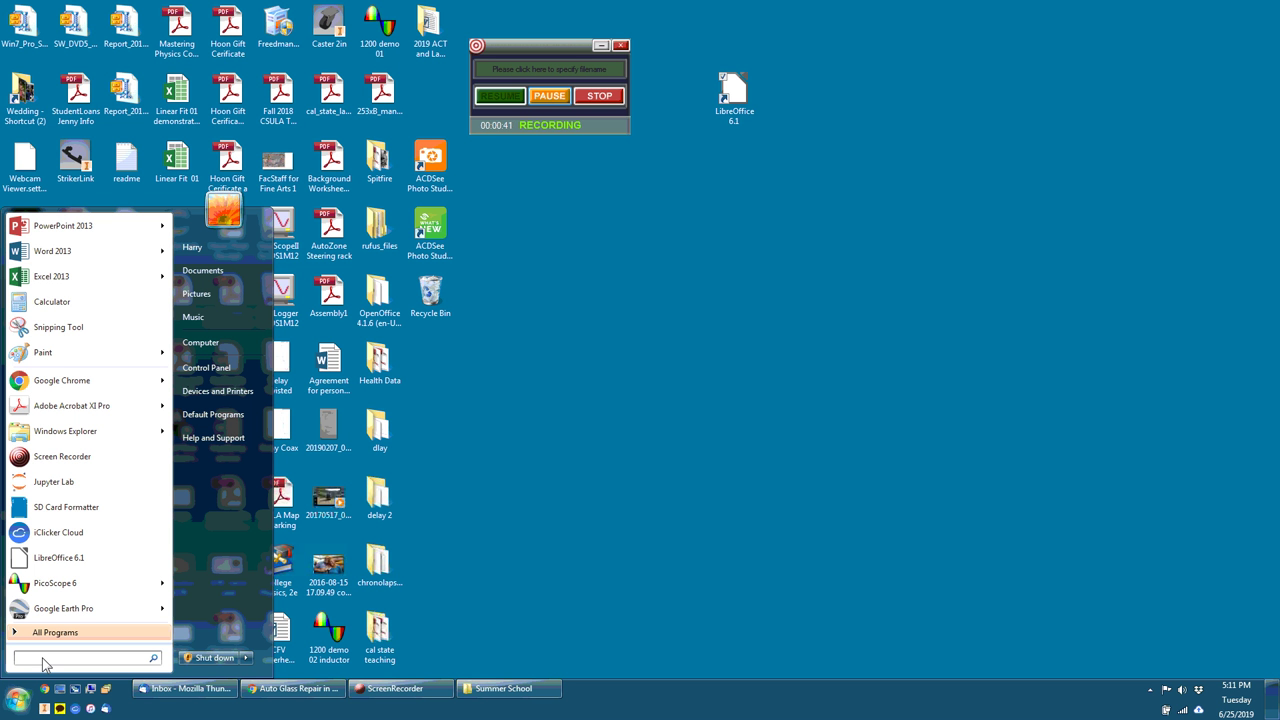
{"action": "type", "text": "sni"}
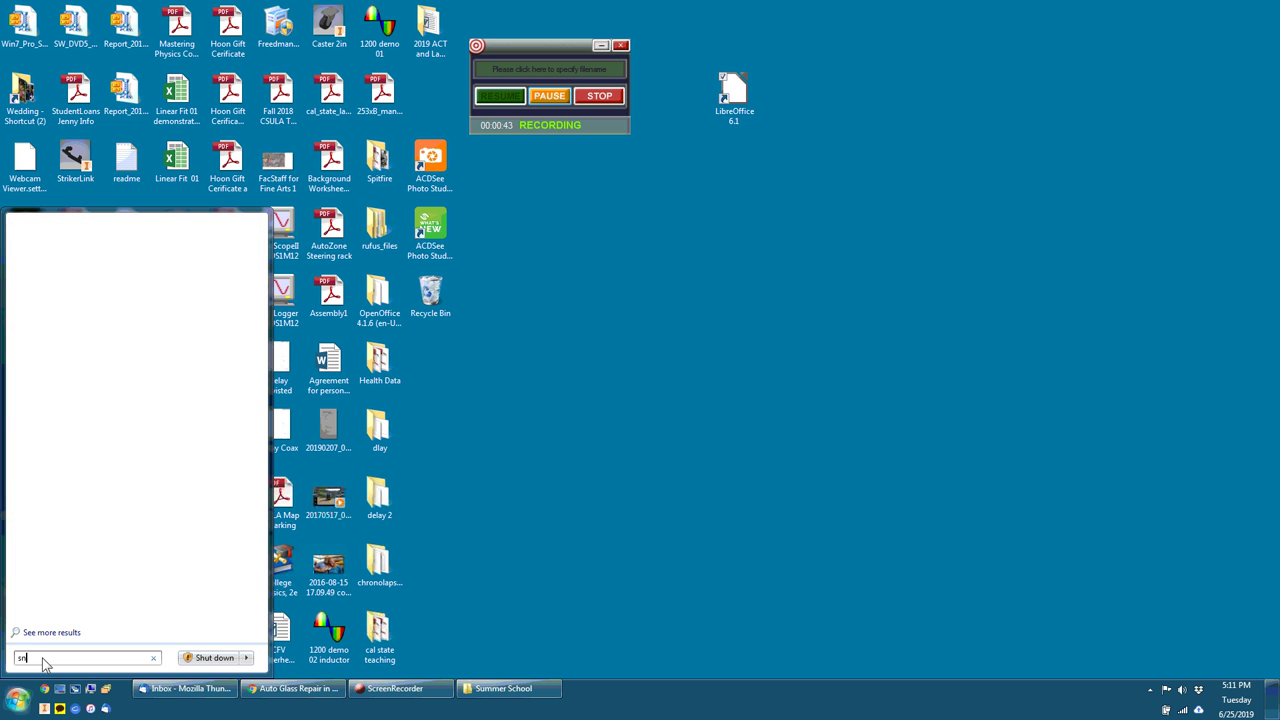
{"action": "type", "text": "p"}
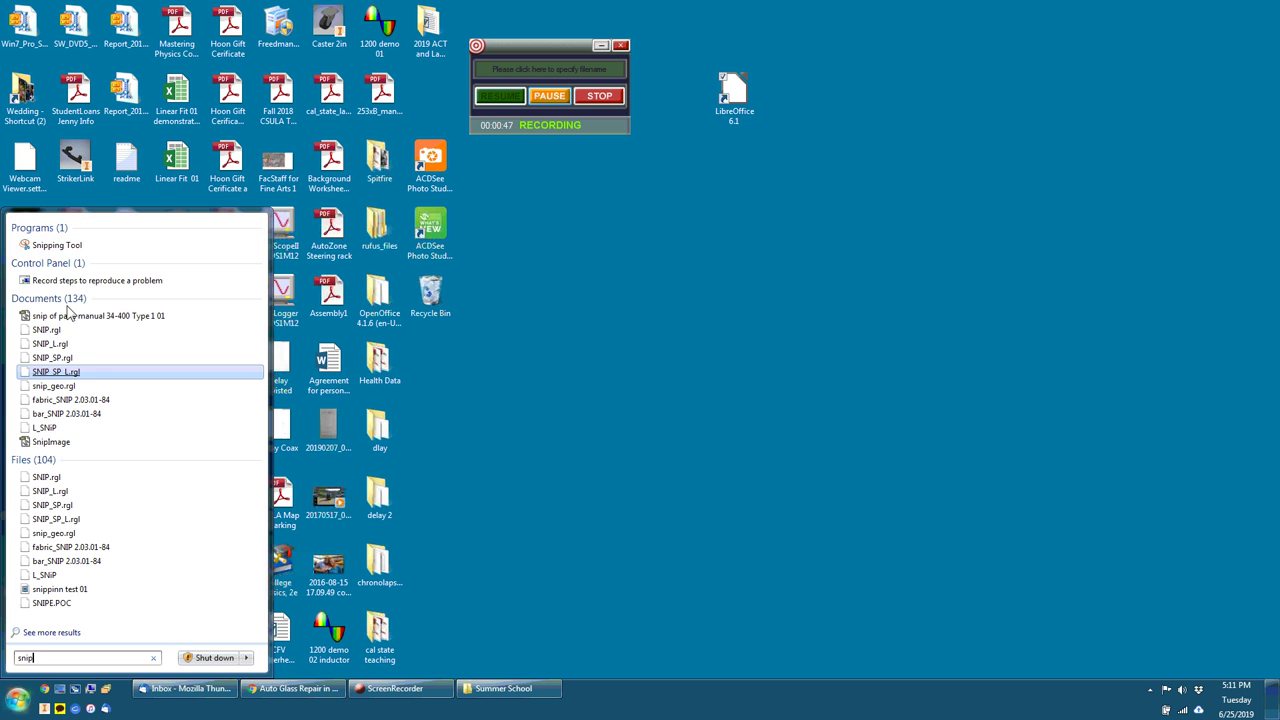
{"action": "left_click", "coordinate": [47, 250]}
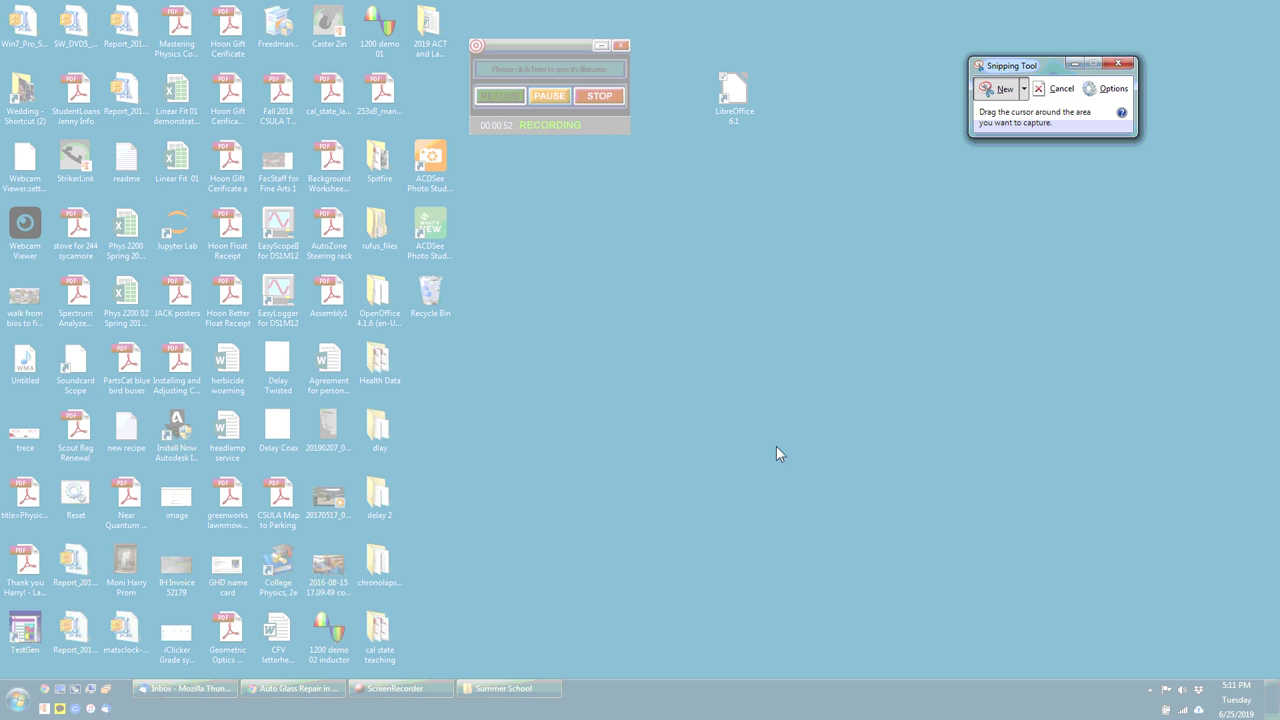
Capture a rectangular snip of the screen recorder window and move the Snipping Tool off the desktop icons
{"action": "left_click_drag", "start_coordinate": [1040, 67], "coordinate": [1010, 40]}
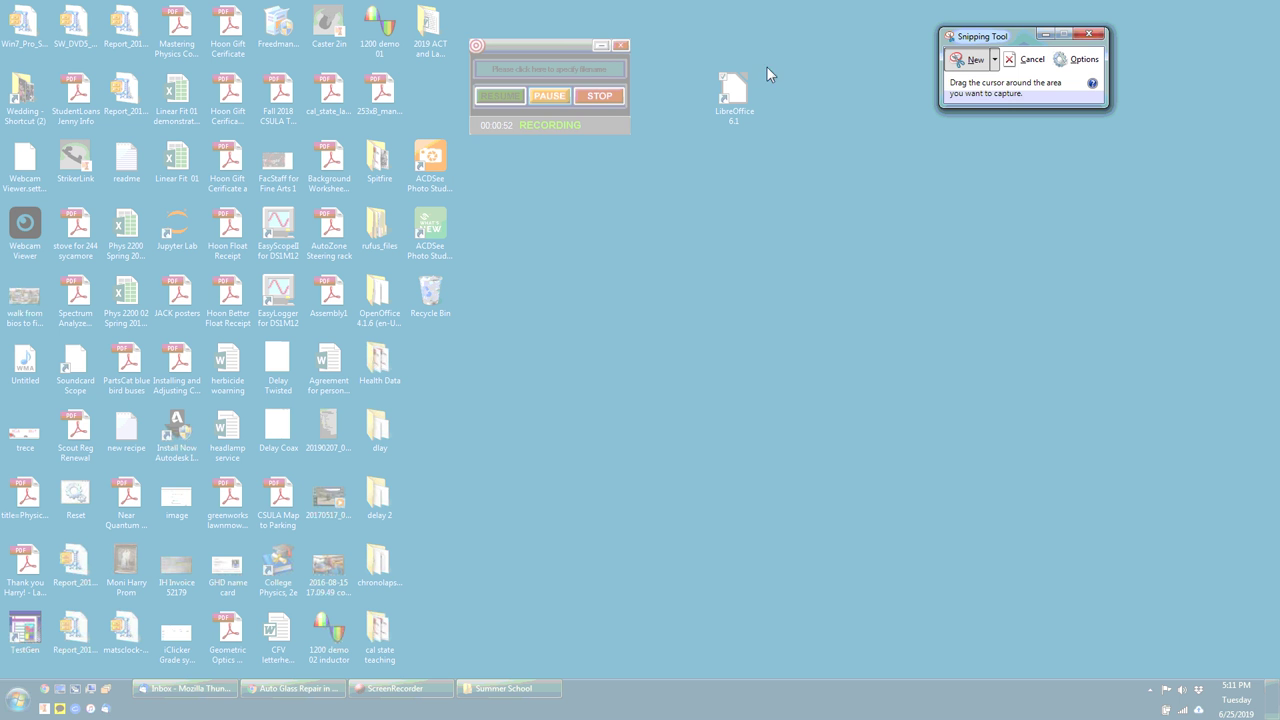
{"action": "left_click_drag", "start_coordinate": [465, 31], "coordinate": [635, 140]}
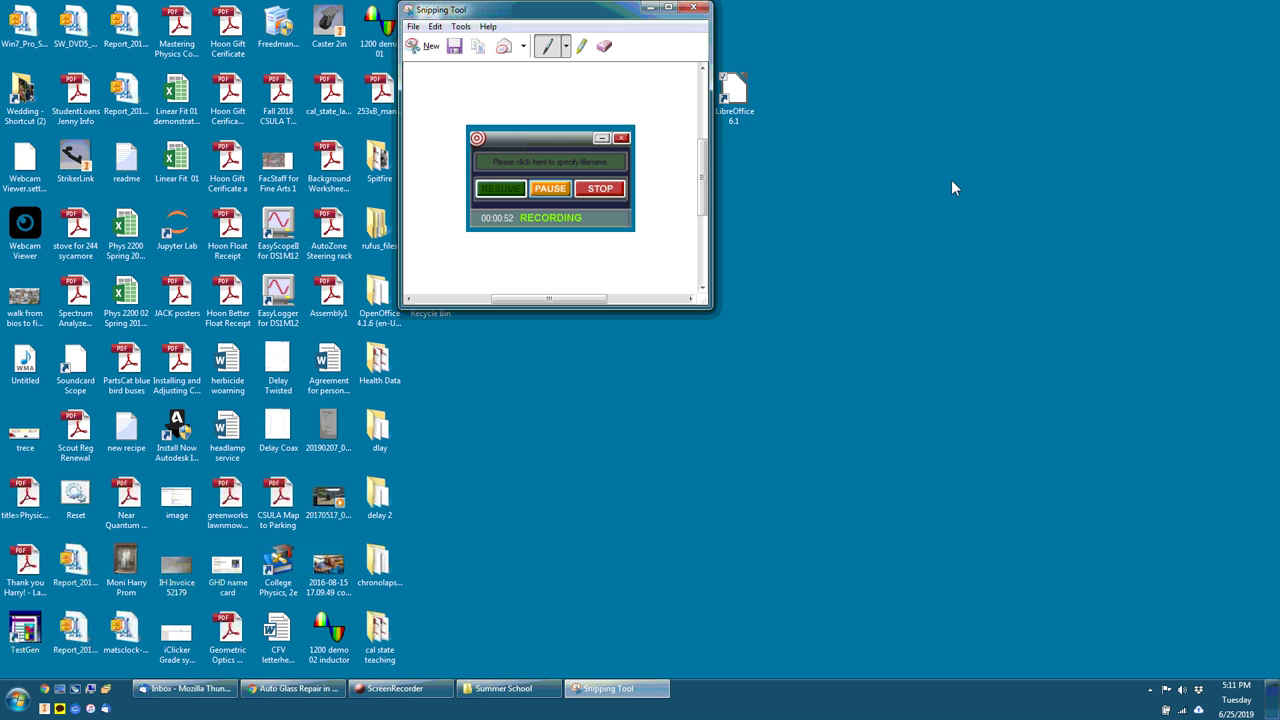
{"action": "left_click_drag", "start_coordinate": [501, 15], "coordinate": [1050, 22]}
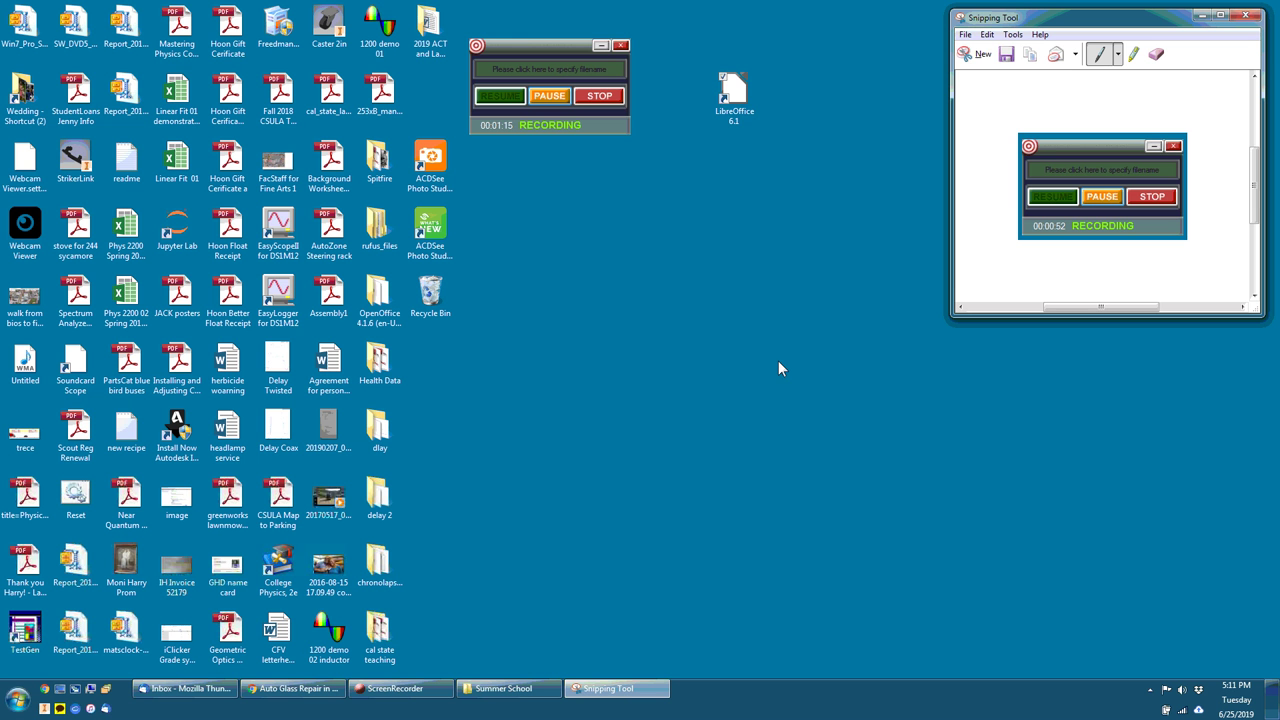
Open LibreOffice 6.1 from the desktop and arrange its narrowed window beside the Snipping Tool
{"action": "left_click", "coordinate": [740, 95]}
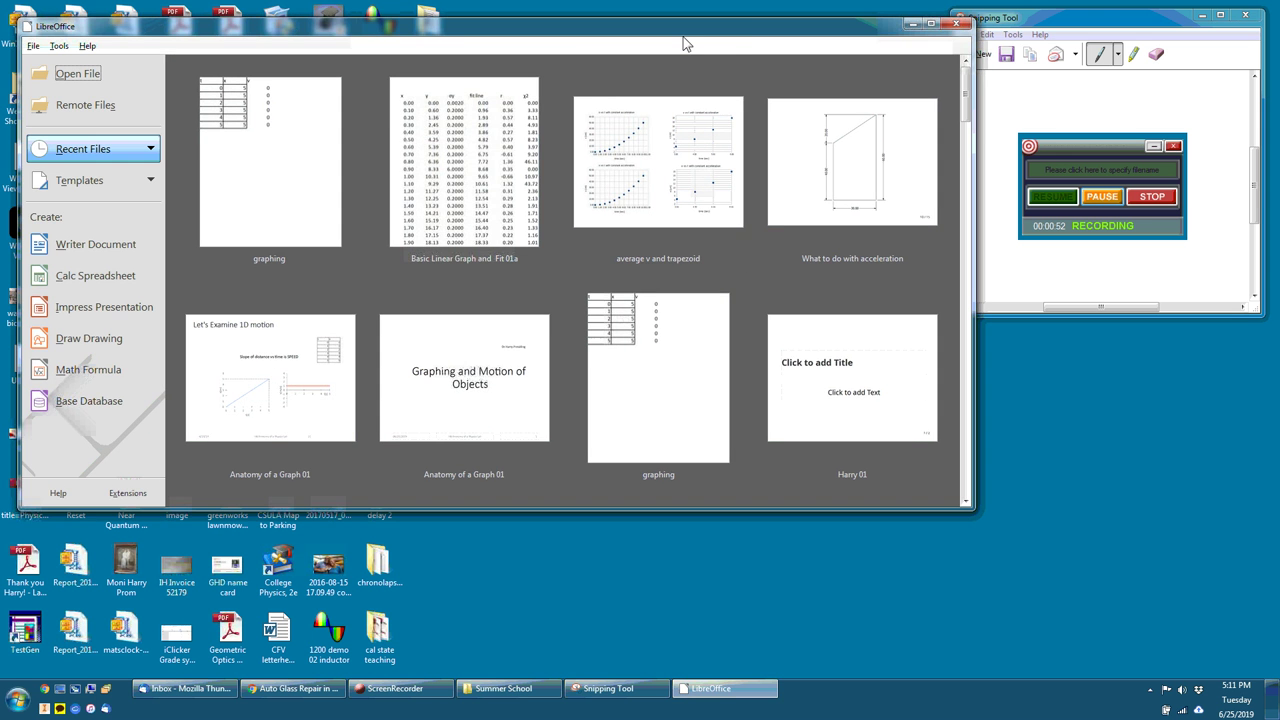
{"action": "left_click_drag", "start_coordinate": [684, 43], "coordinate": [704, 121]}
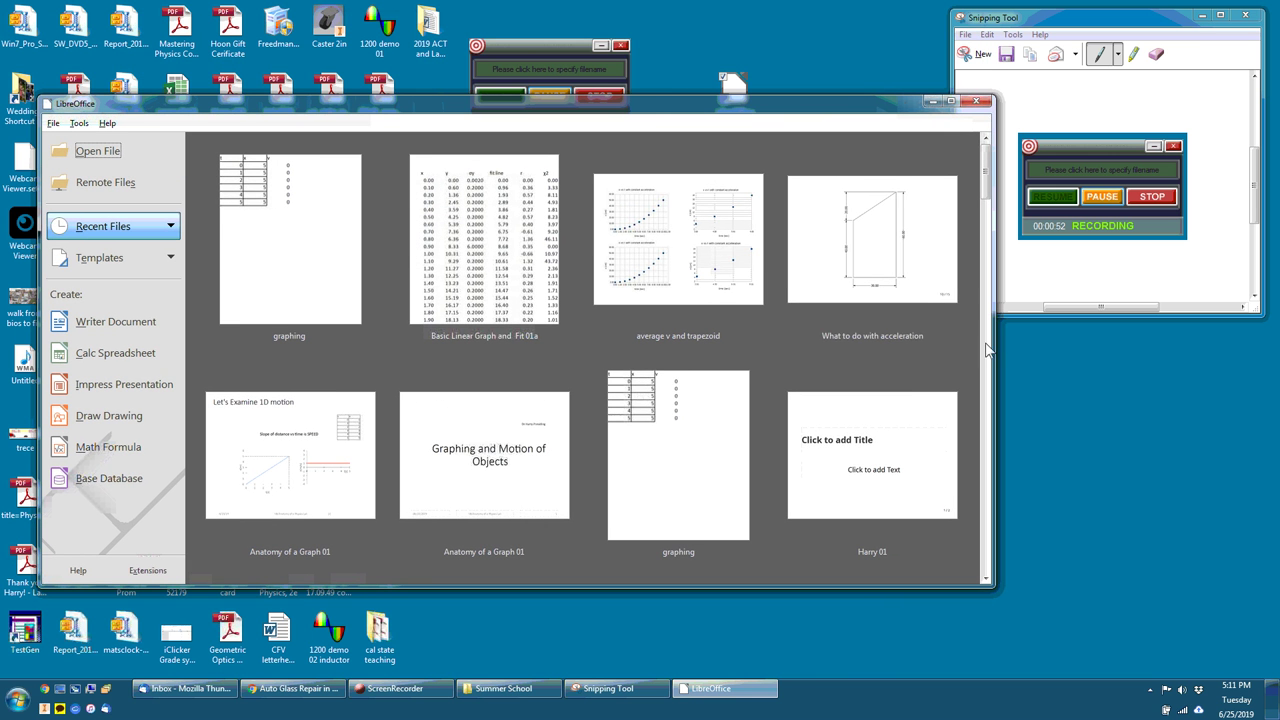
{"action": "left_click_drag", "start_coordinate": [993, 344], "coordinate": [864, 349]}
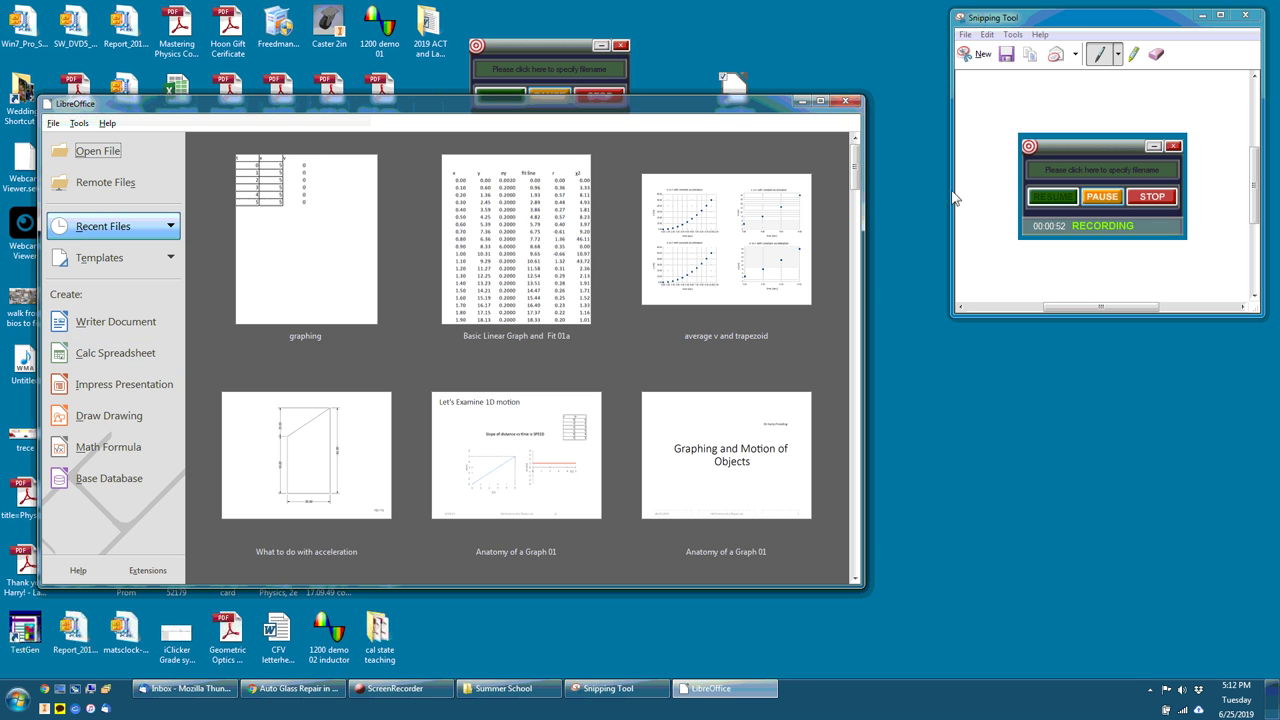
{"action": "left_click_drag", "start_coordinate": [1040, 26], "coordinate": [1023, 48]}
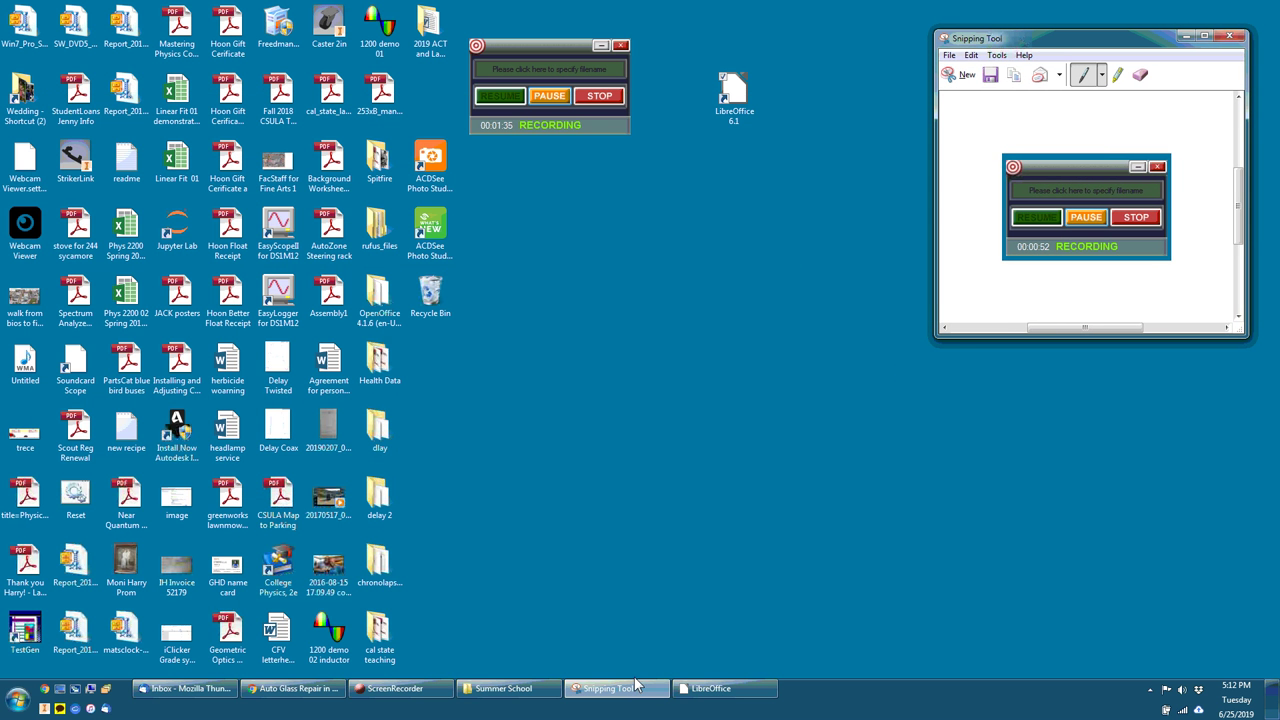
{"action": "left_click", "coordinate": [705, 694]}
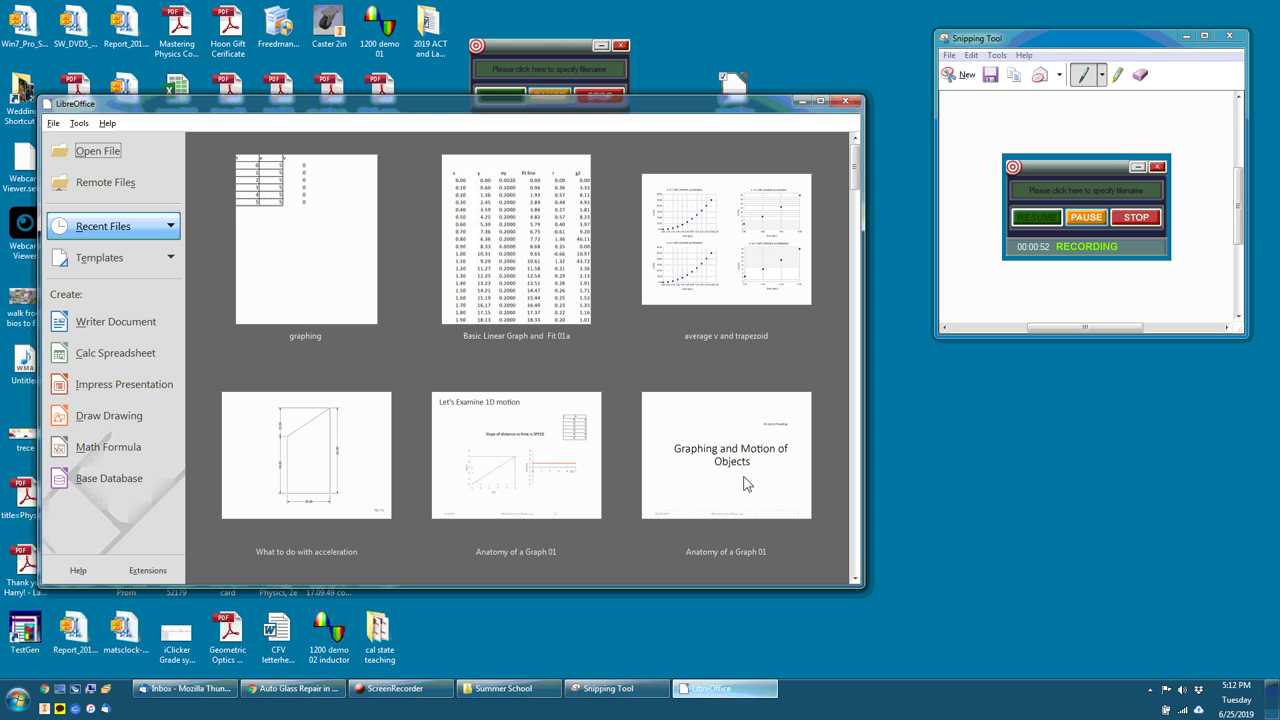
Capture a new rectangular snip of the whole LibreOffice Start Center window
{"action": "left_click", "coordinate": [966, 78]}
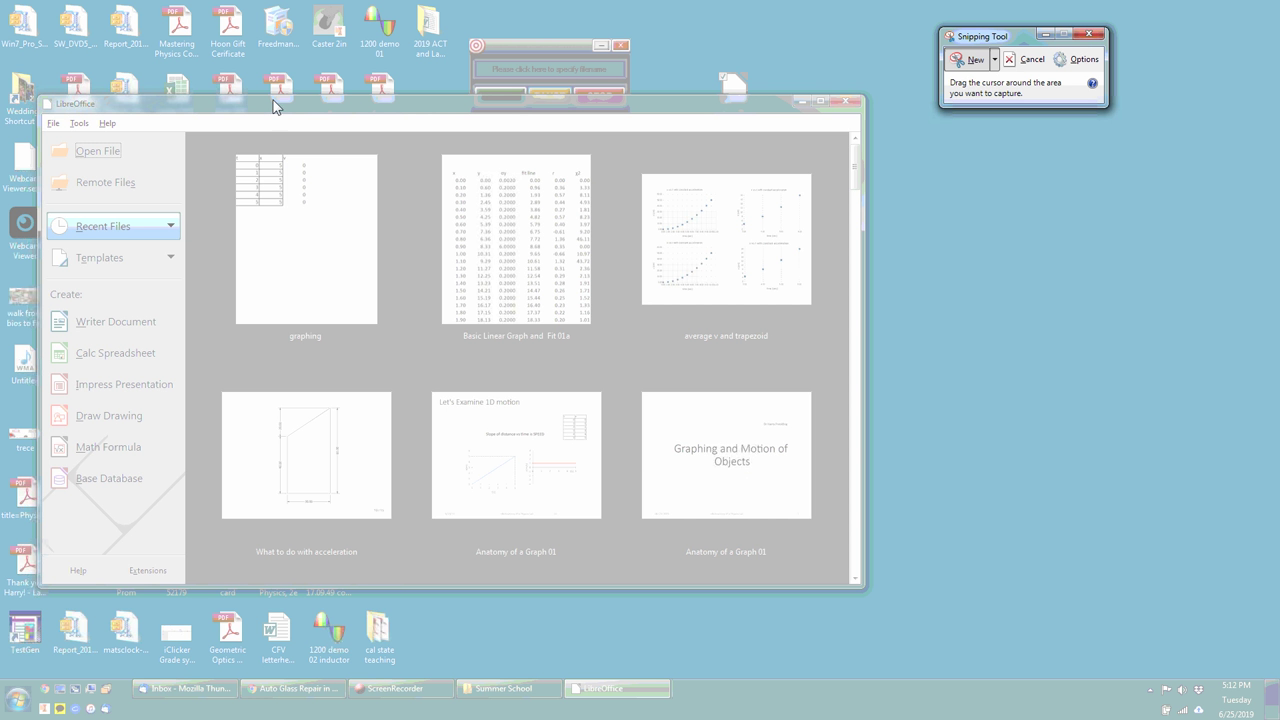
{"action": "left_click_drag", "start_coordinate": [38, 96], "coordinate": [873, 595]}
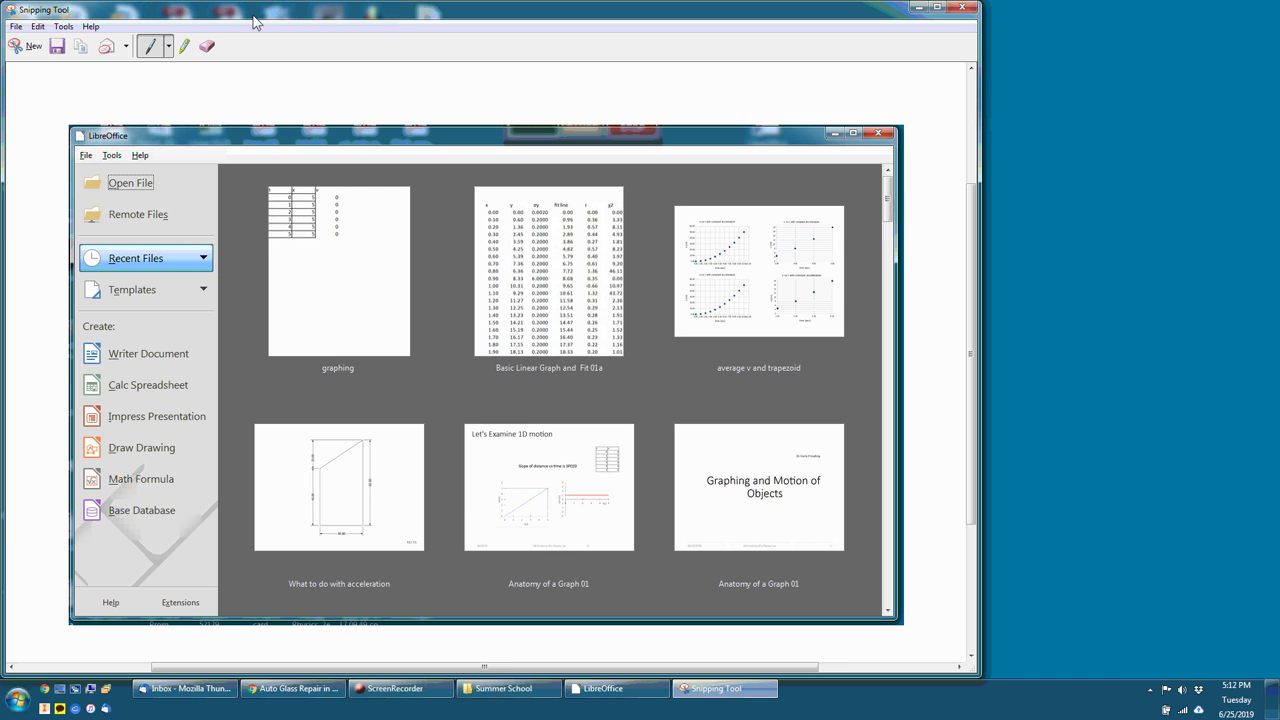
{"action": "left_click_drag", "start_coordinate": [255, 20], "coordinate": [437, 20]}
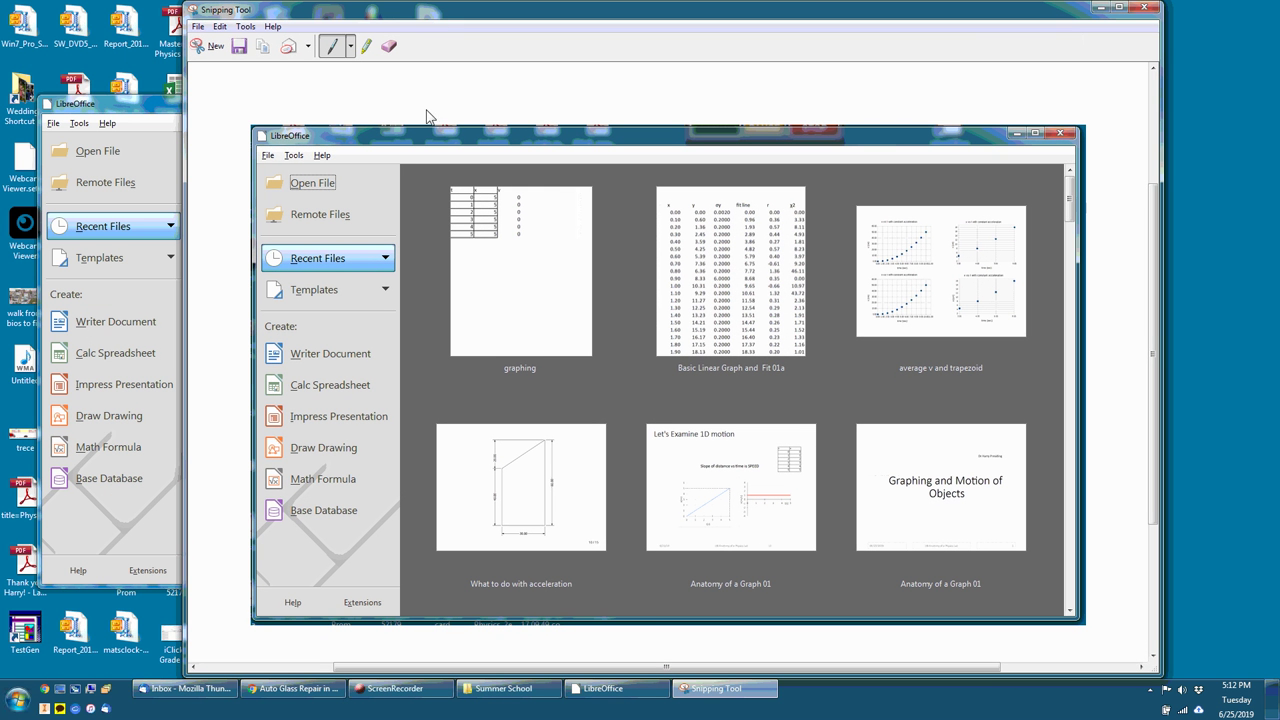
Save the snip to the Desktop as a JPEG file, naming it with the owner's first name plus "picture of libreoffice install"
{"action": "left_click", "coordinate": [199, 27]}
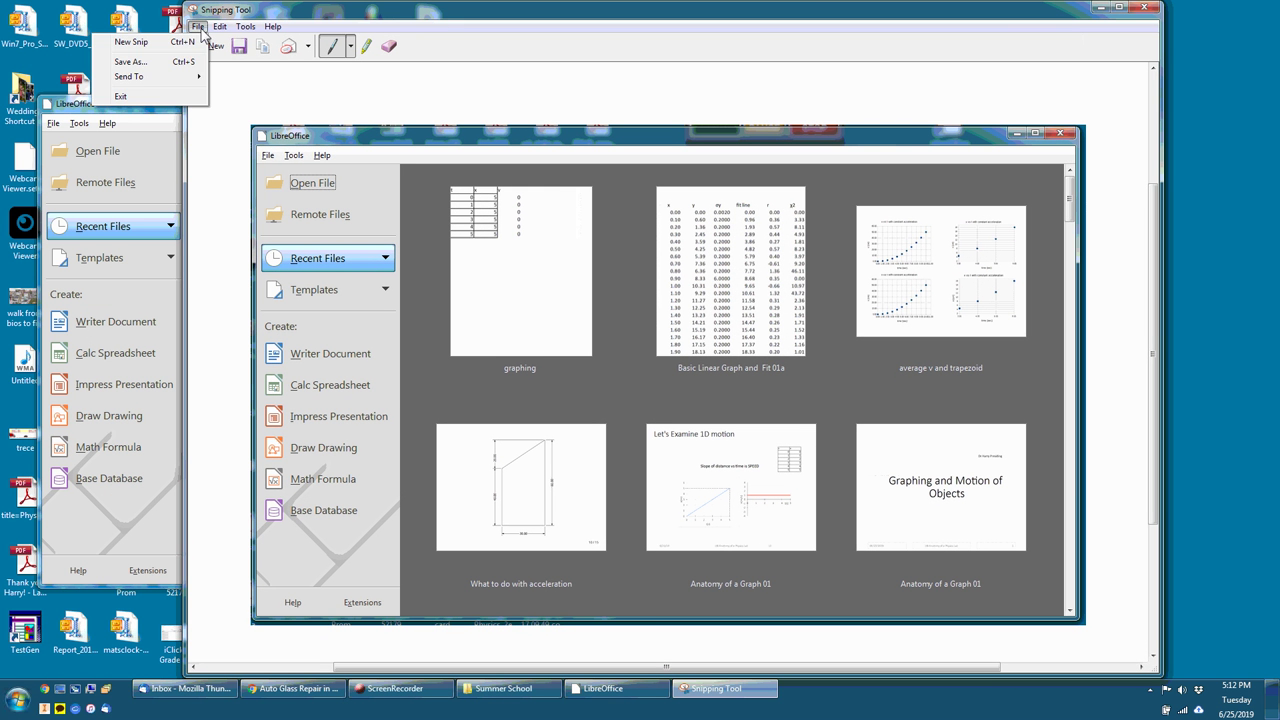
{"action": "left_click", "coordinate": [127, 63]}
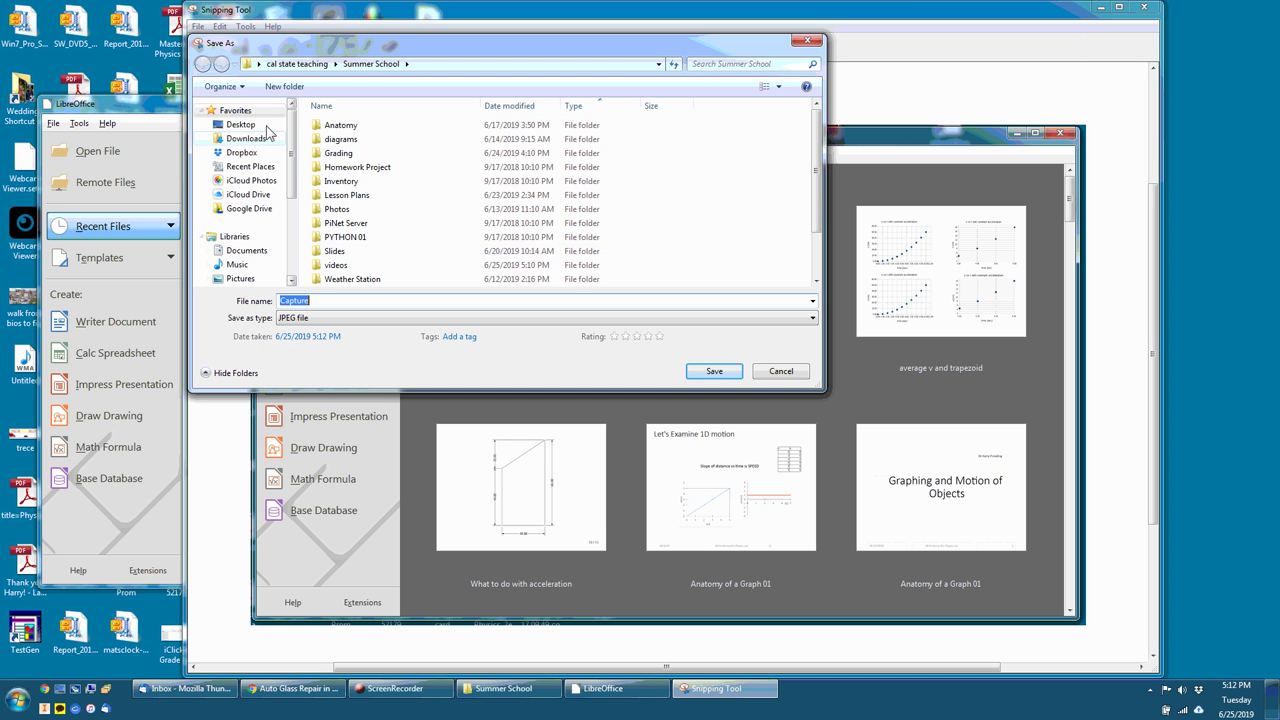
{"action": "left_click", "coordinate": [252, 127]}
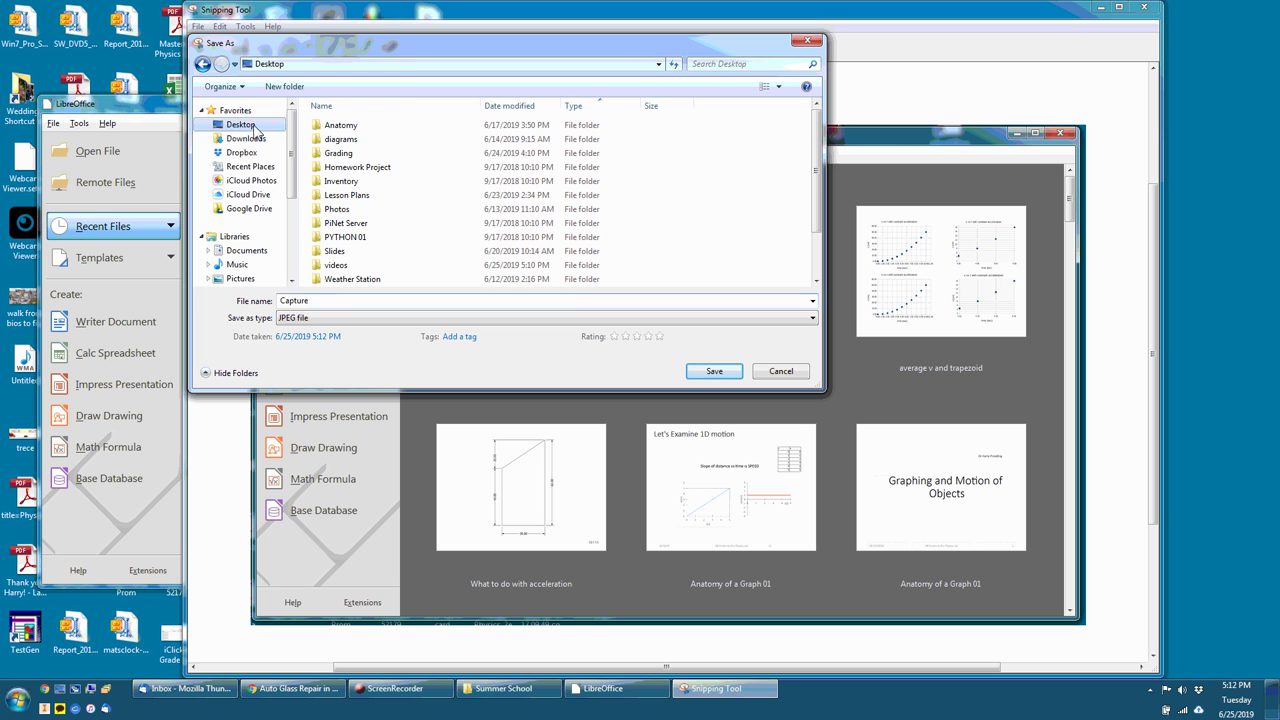
{"action": "double_click", "coordinate": [309, 302]}
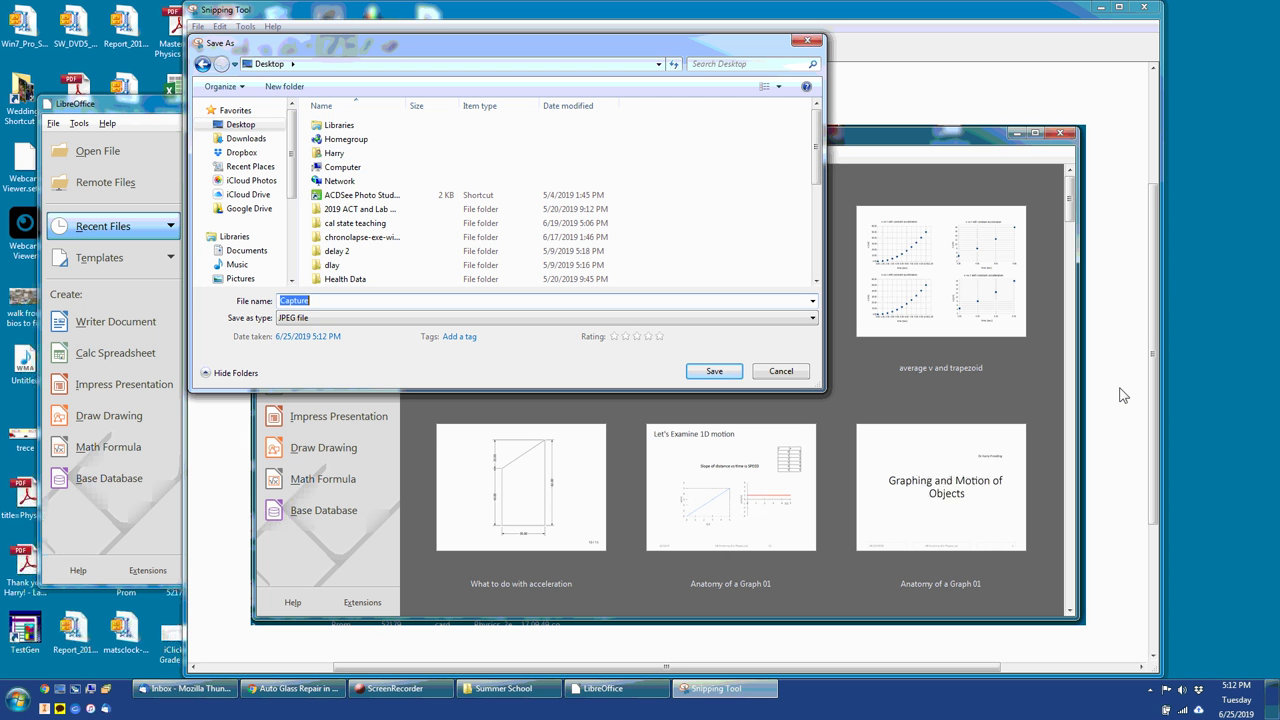
{"action": "type", "text": "harry pictur"}
{"action": "type", "text": "install"}
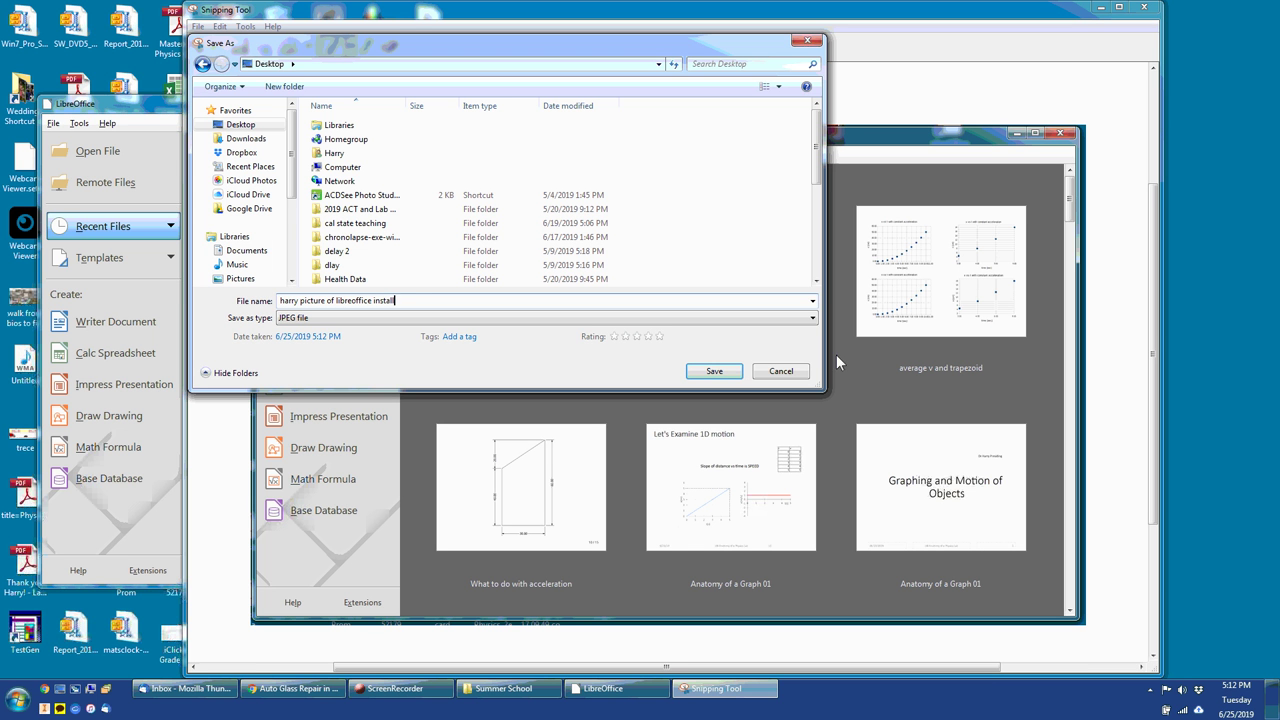
{"action": "left_click", "coordinate": [370, 321]}
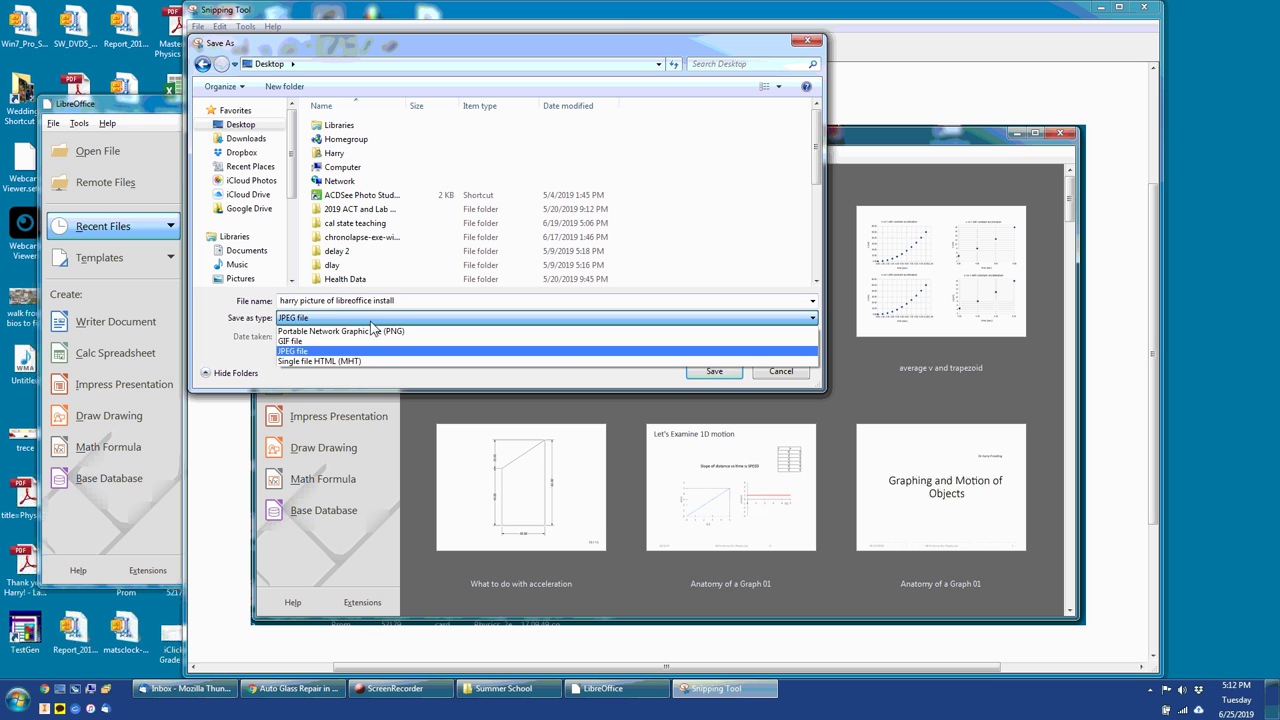
{"action": "left_click", "coordinate": [371, 322]}
{"action": "left_click", "coordinate": [371, 322]}
{"action": "left_click", "coordinate": [371, 323]}
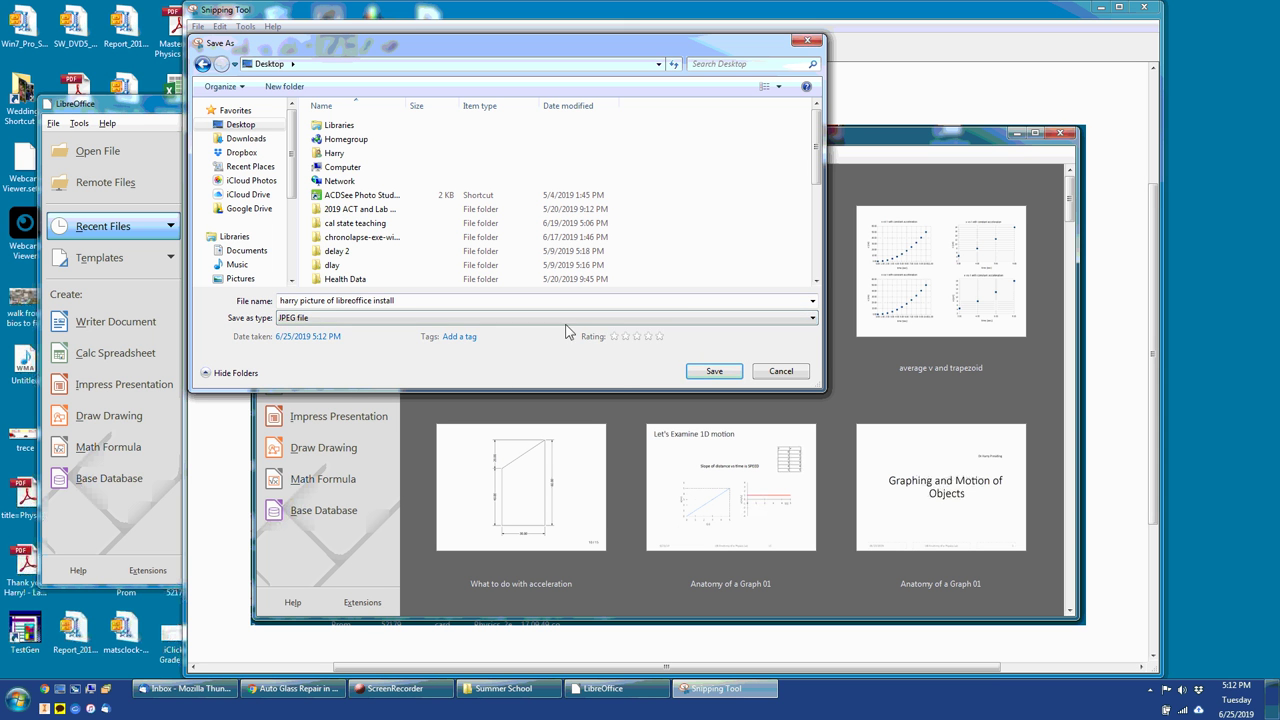
{"action": "left_click", "coordinate": [714, 373]}
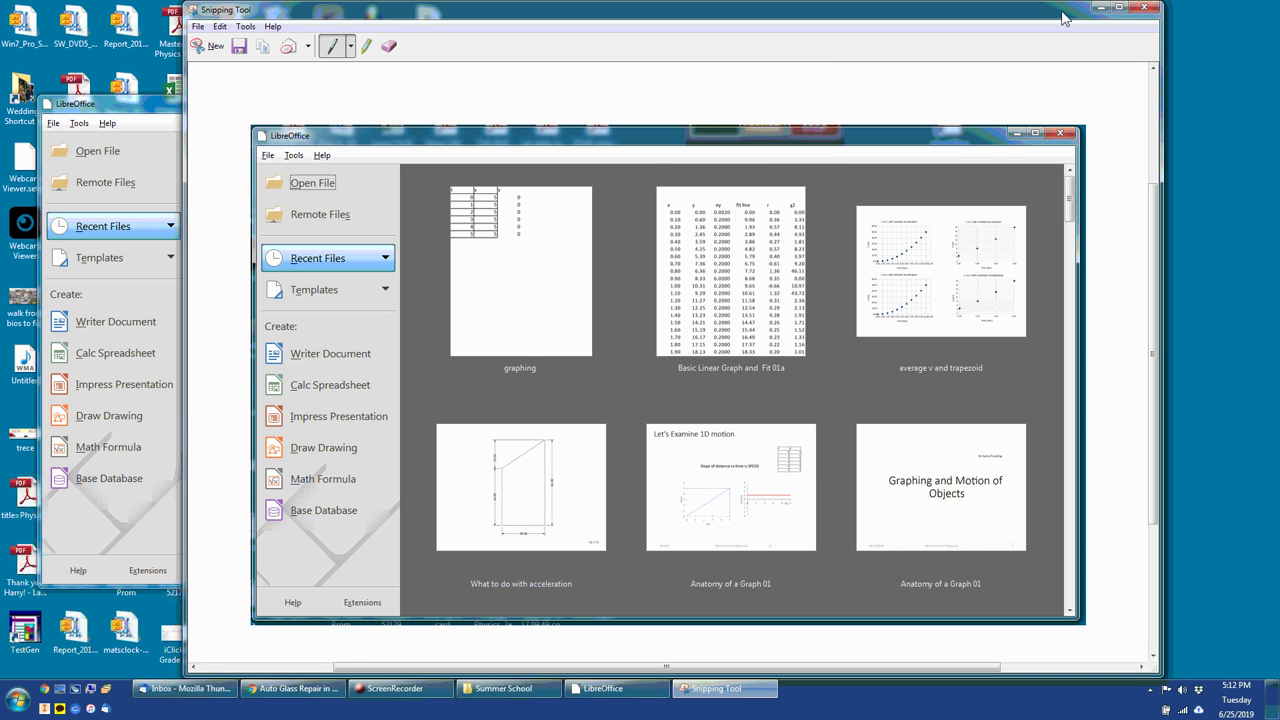
Close the Snipping Tool and move the LibreOffice window off the saved picture on the desktop
{"action": "left_click", "coordinate": [1146, 8]}
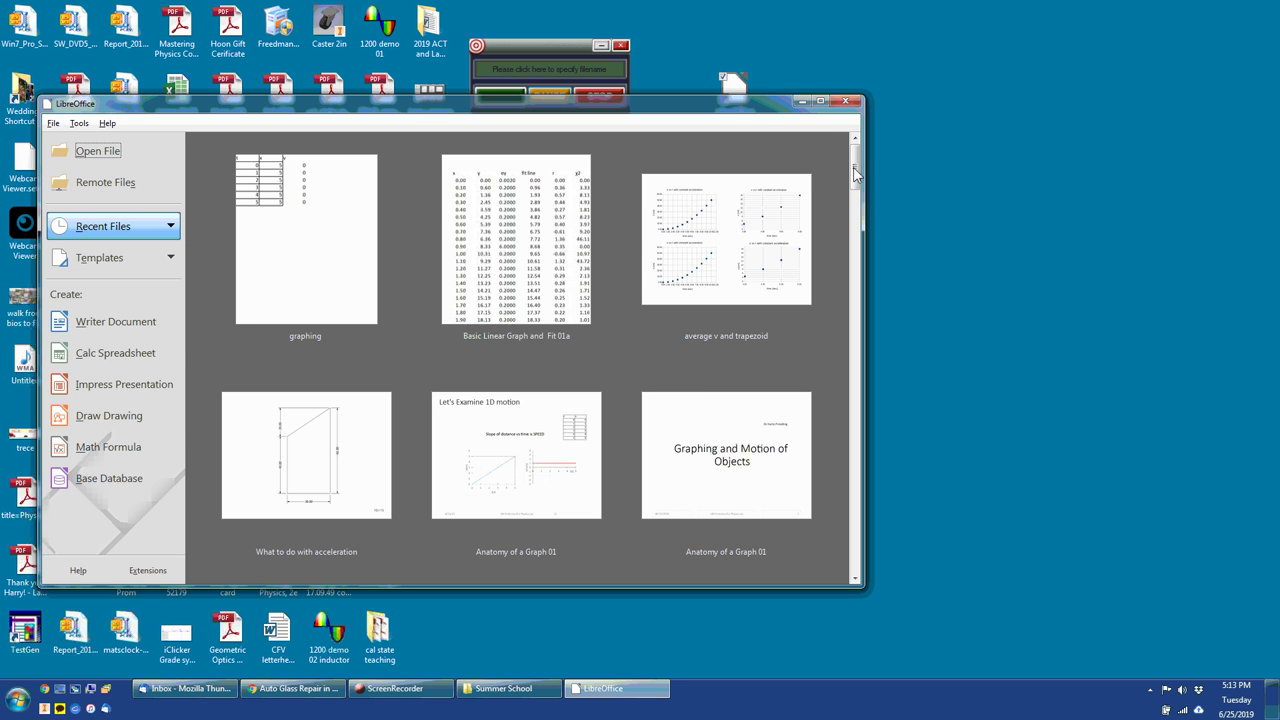
{"action": "left_click_drag", "start_coordinate": [736, 108], "coordinate": [922, 183]}
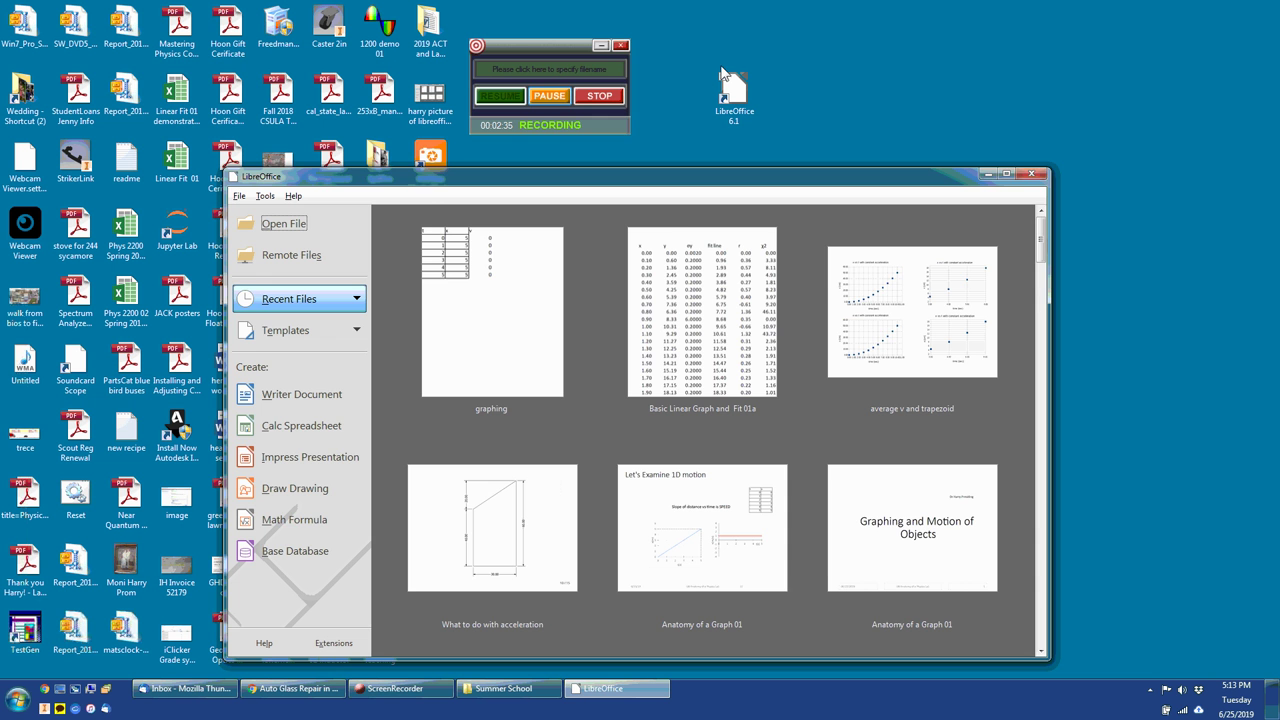
{"action": "left_click", "coordinate": [553, 97]}
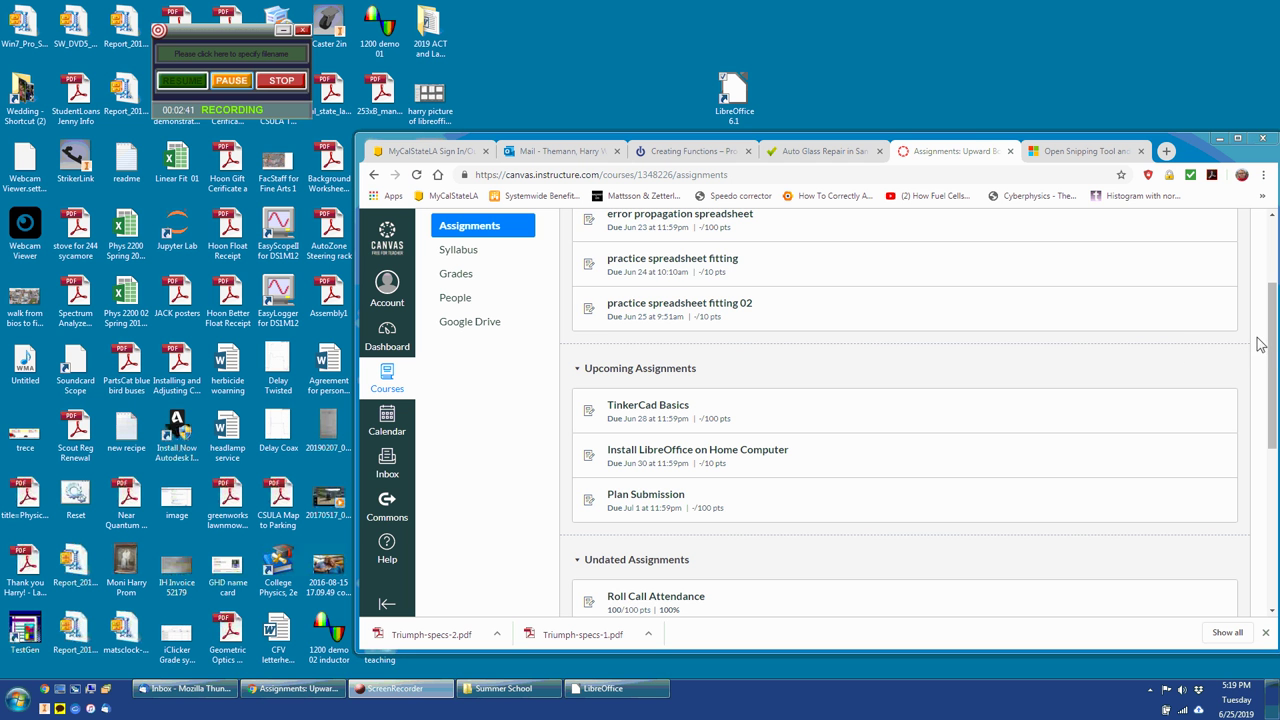
In Canvas in the browser, open the "Install LibreOffice on Home Computer" assignment and start a submission
{"action": "scroll", "coordinate": [1266, 280], "scroll_direction": "up", "scroll_amount": 2}
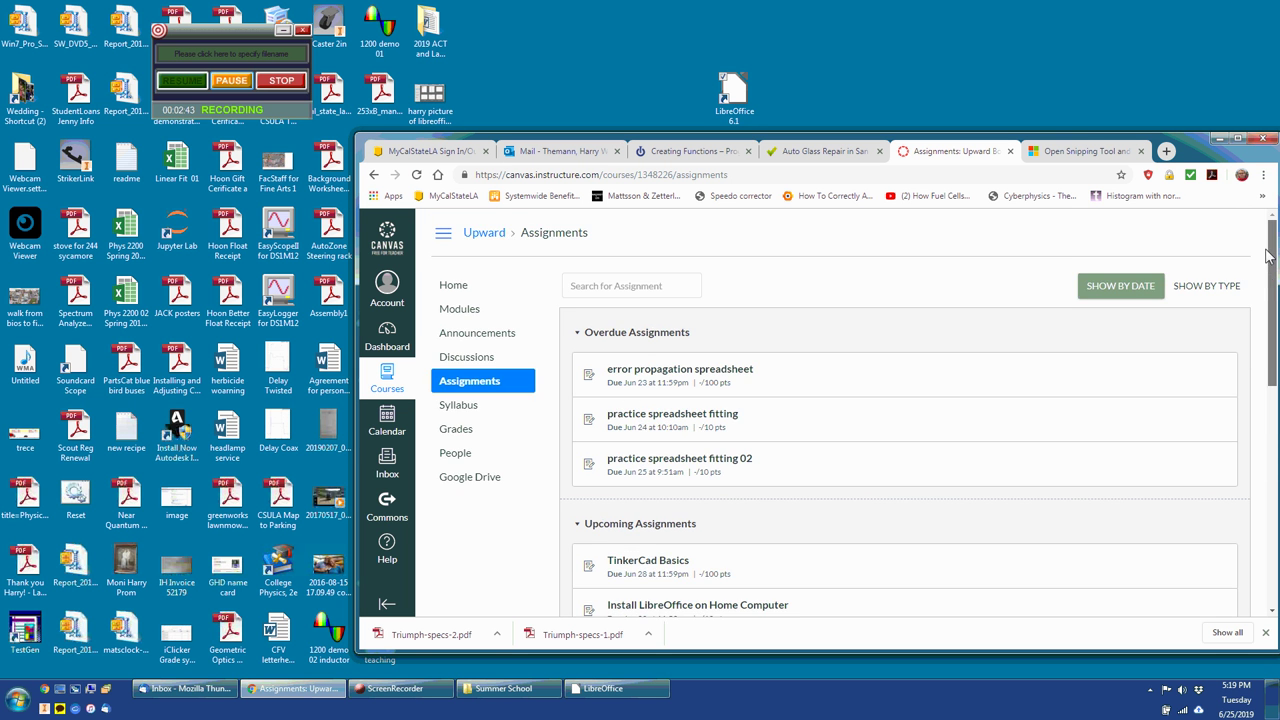
{"action": "left_click_drag", "start_coordinate": [1266, 280], "coordinate": [1274, 399]}
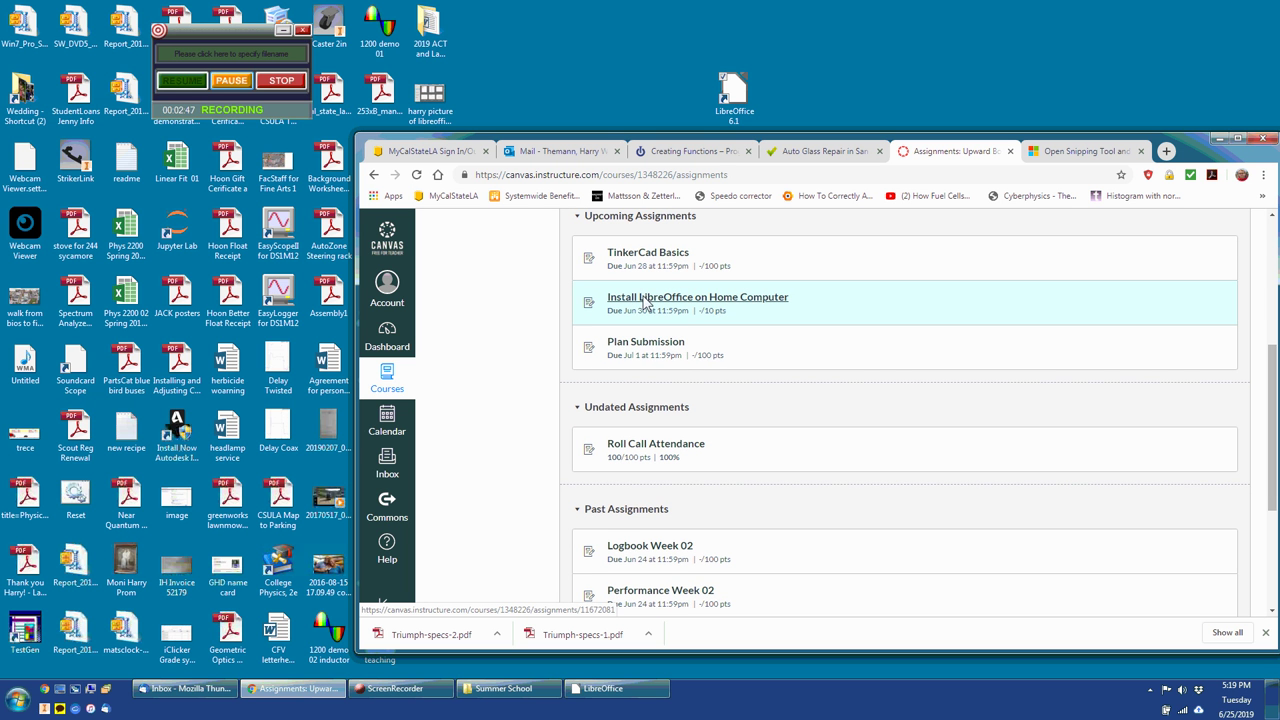
{"action": "left_click", "coordinate": [727, 302]}
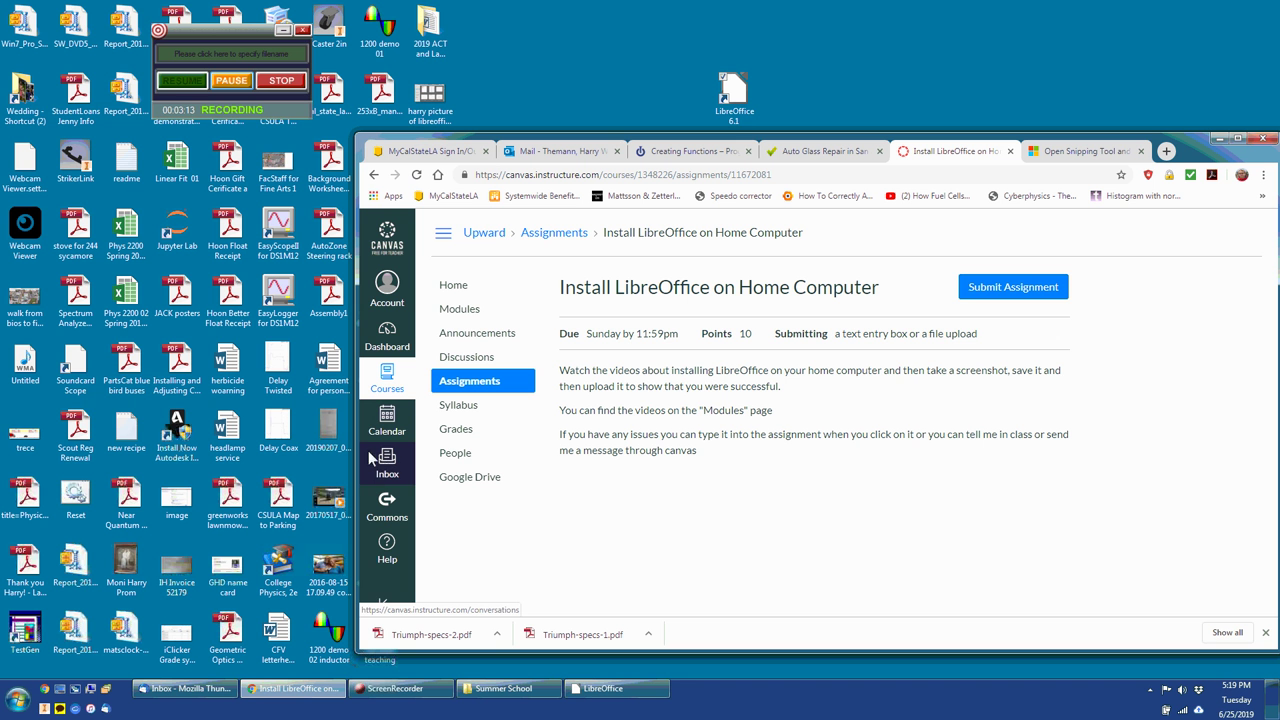
{"action": "left_click", "coordinate": [1027, 288]}
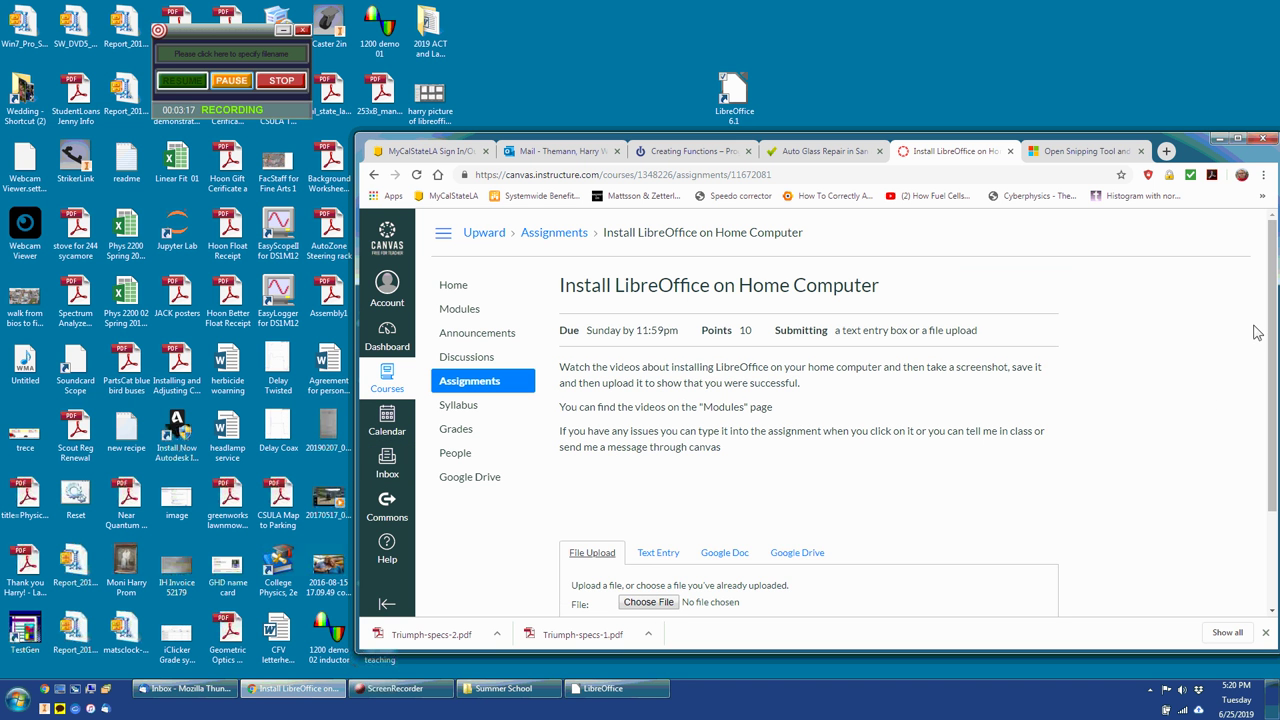
{"action": "left_click_drag", "start_coordinate": [1268, 312], "coordinate": [1274, 430]}
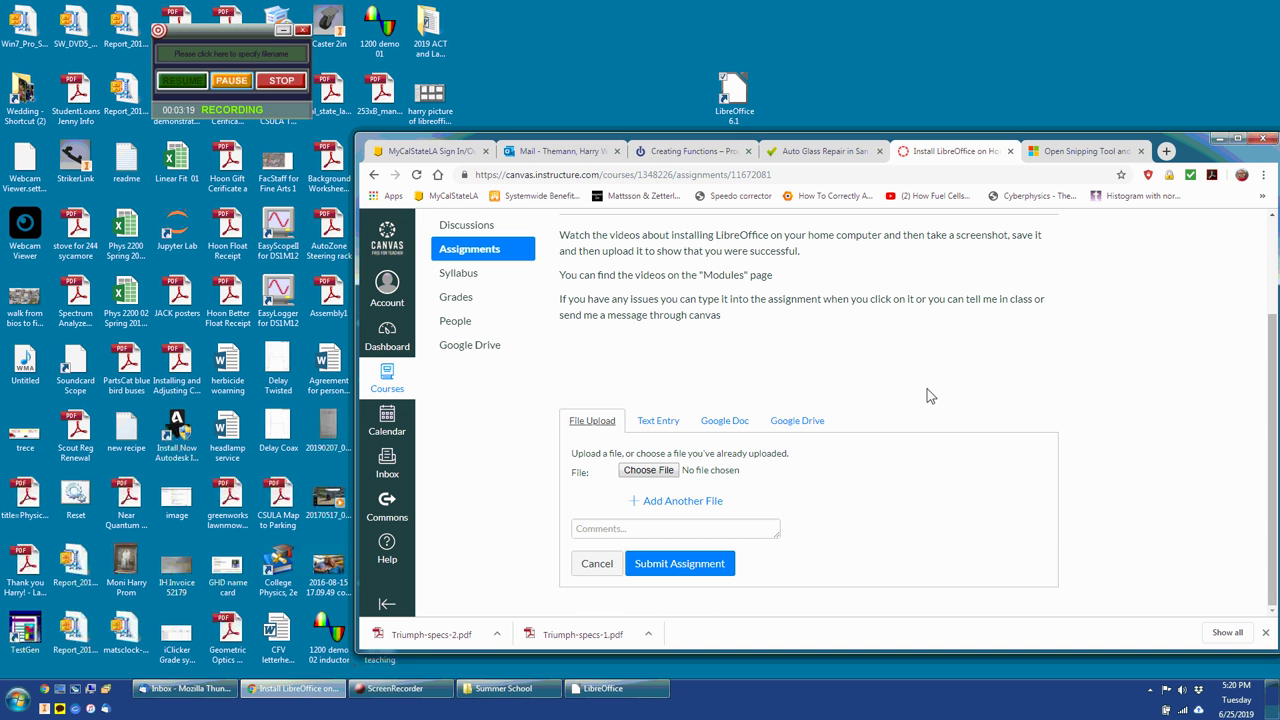
Look through the assignment's Text Entry, Google Doc and Google Drive submission options
{"action": "left_click", "coordinate": [660, 422]}
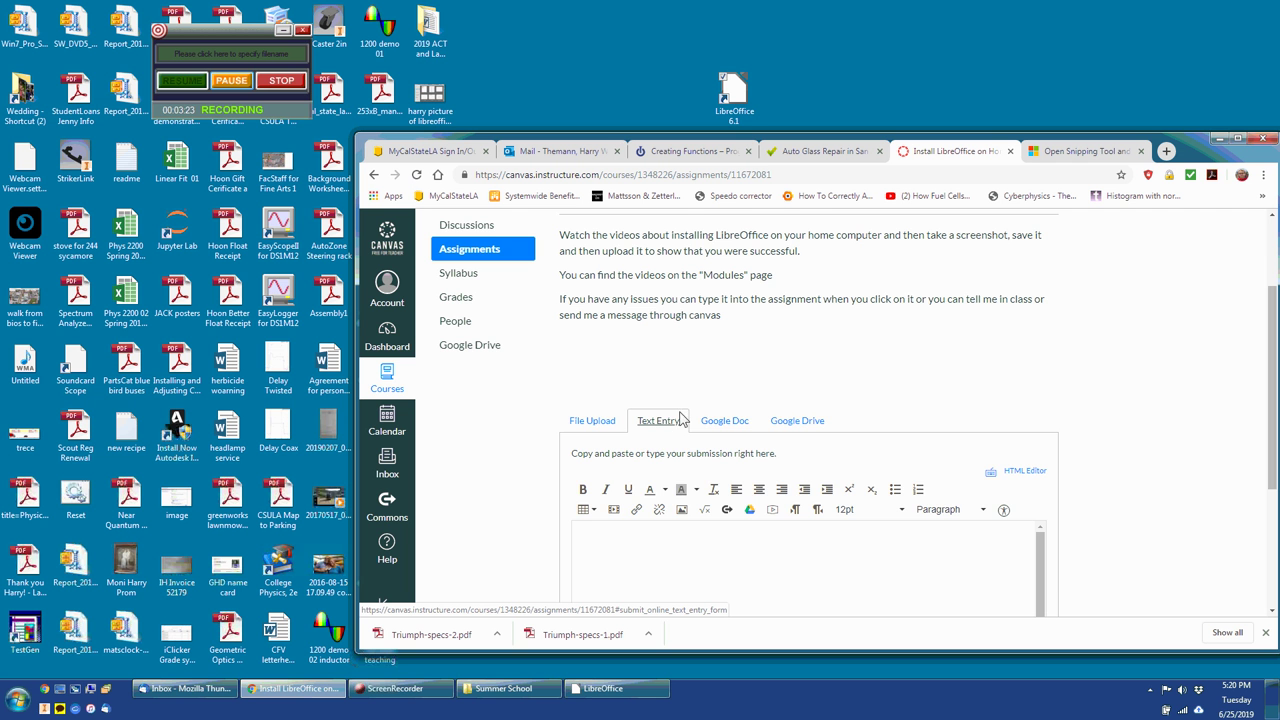
{"action": "left_click", "coordinate": [716, 422]}
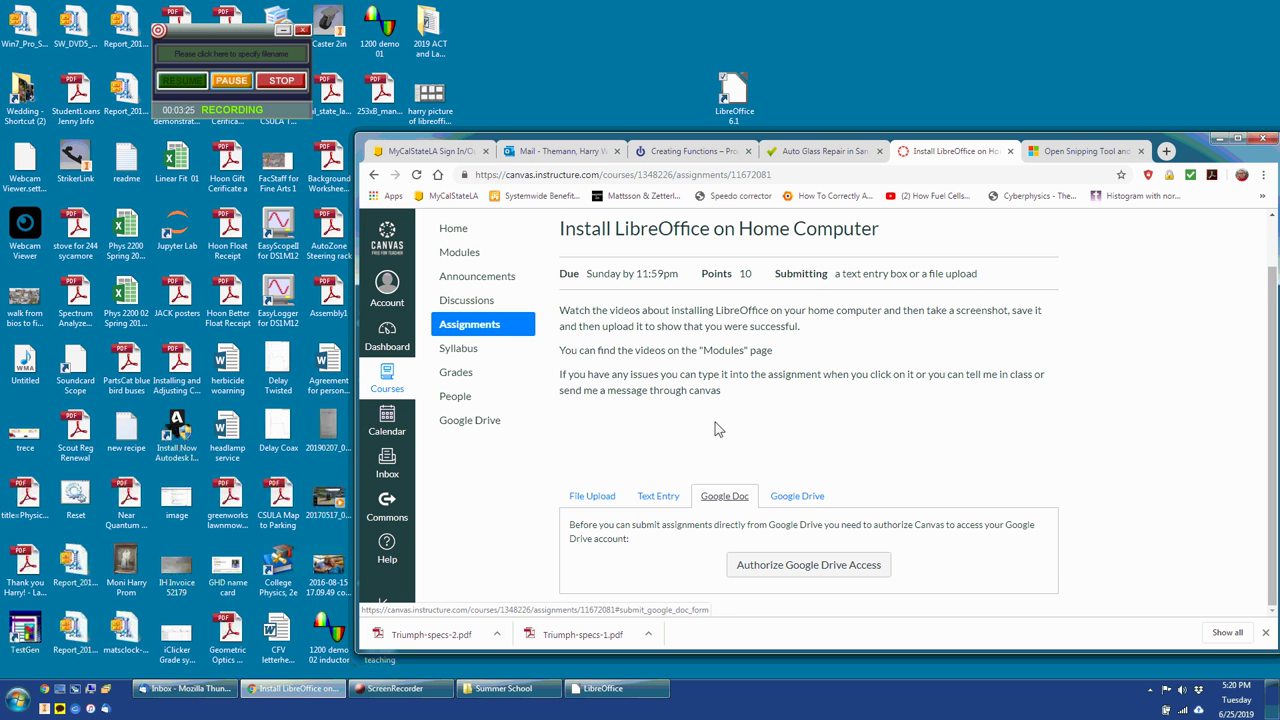
{"action": "left_click", "coordinate": [800, 497]}
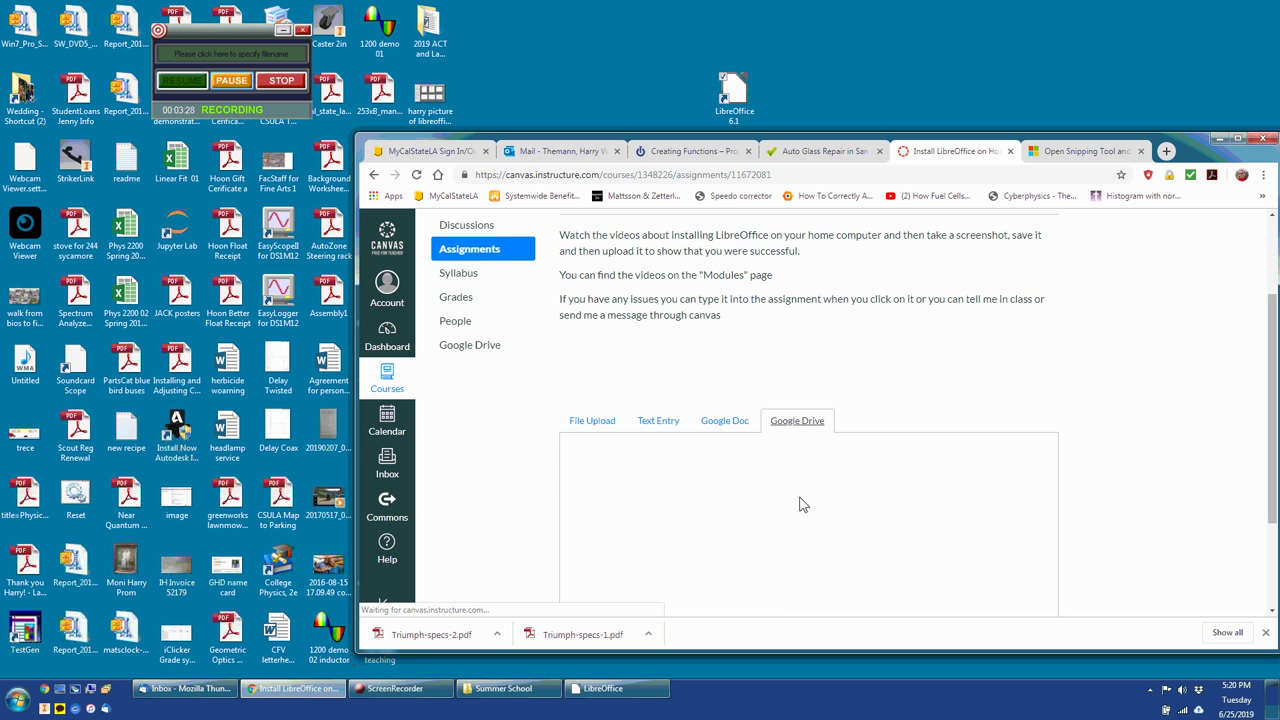
{"action": "left_click", "coordinate": [727, 428]}
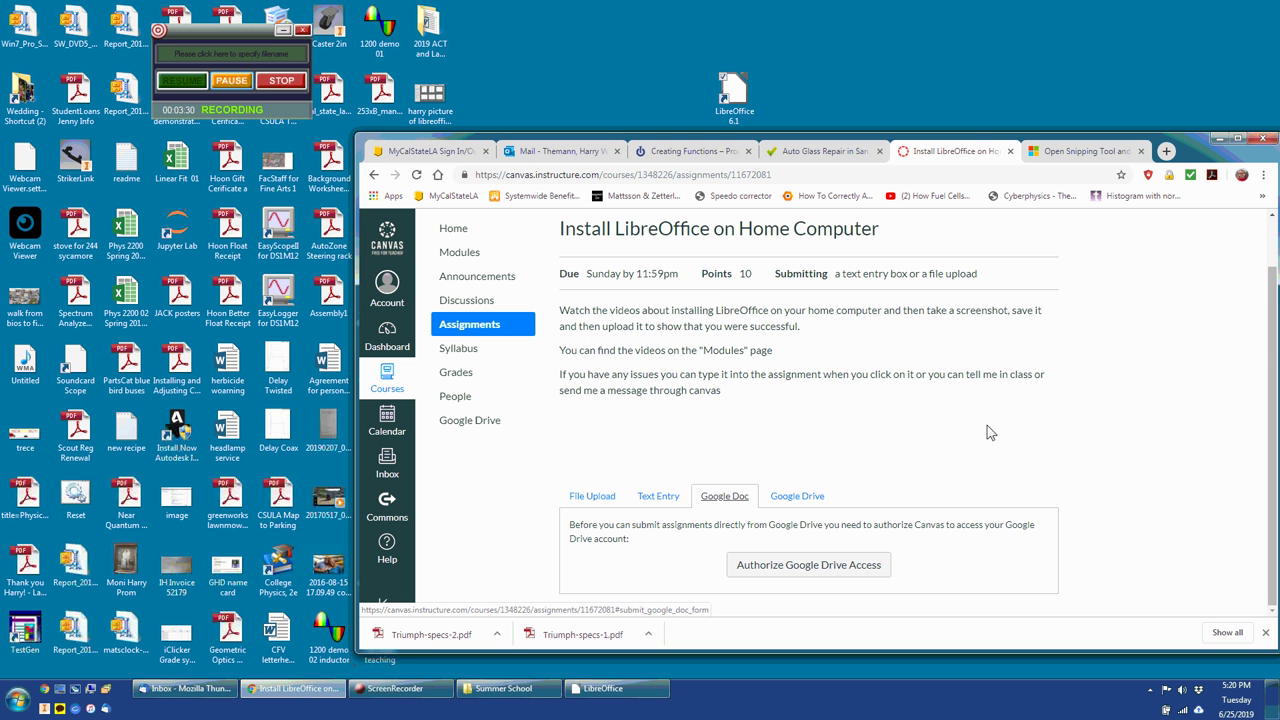
Attach the saved JPEG "picture of libreoffice install" to the file upload submission, searching the Desktop by the owner's first name
{"action": "left_click", "coordinate": [600, 494]}
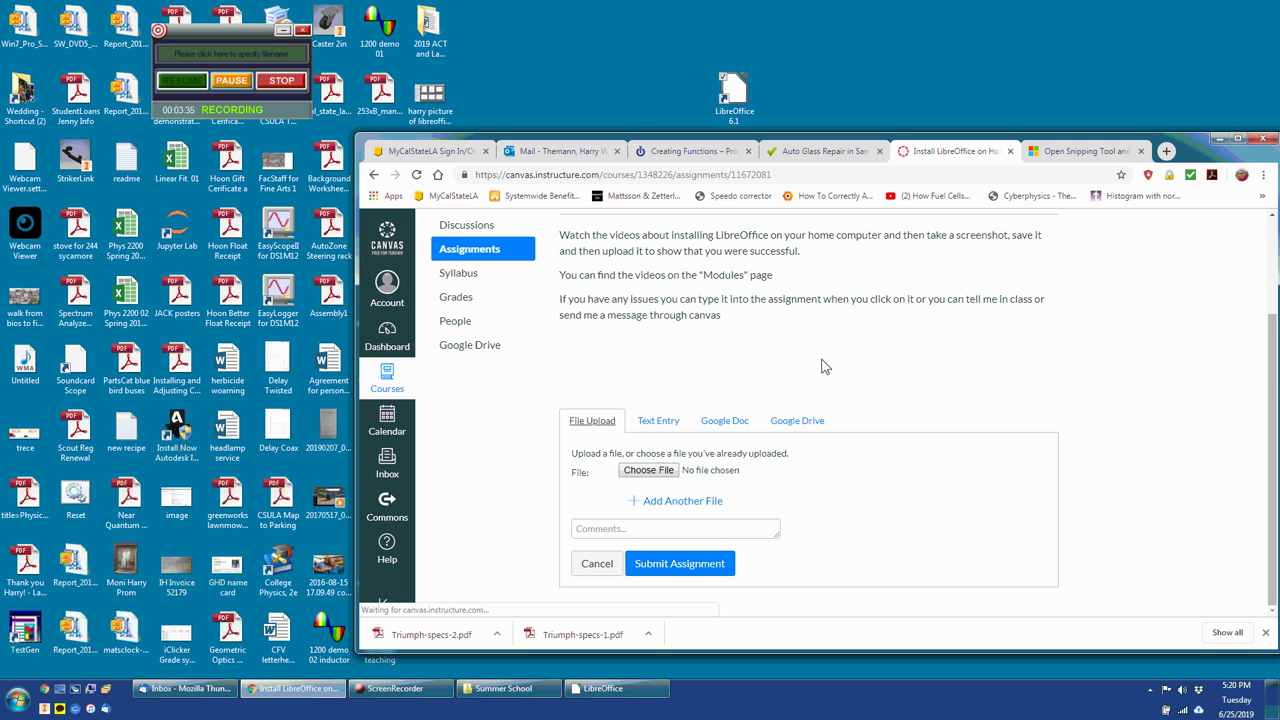
{"action": "left_click", "coordinate": [650, 469]}
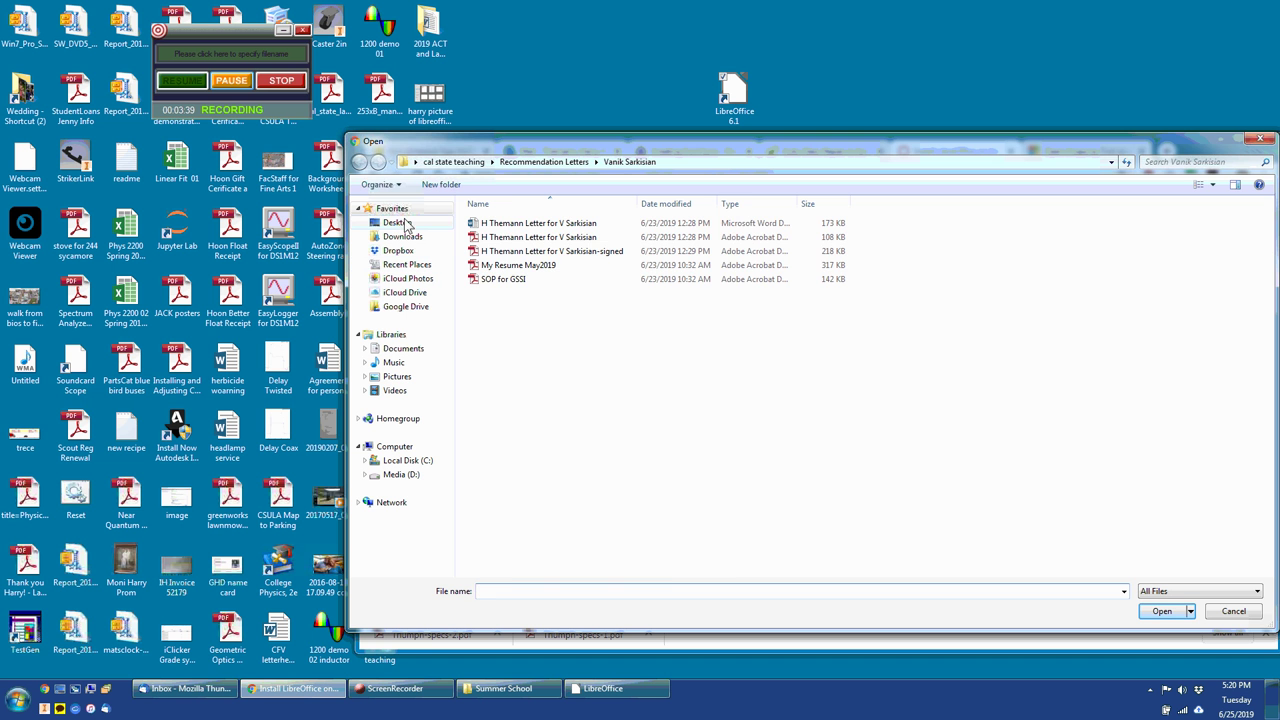
{"action": "left_click", "coordinate": [395, 222]}
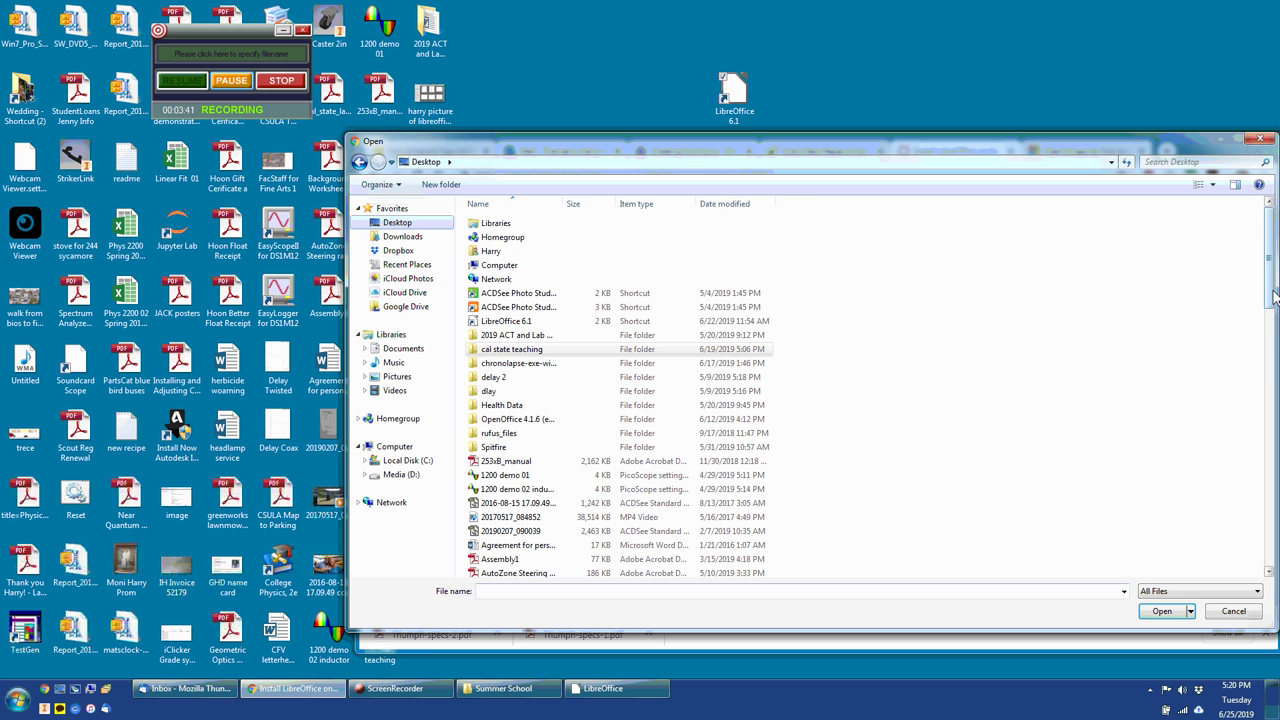
{"action": "mouse_move", "coordinate": [1272, 278]}
{"action": "left_mouse_down"}
{"action": "mouse_move", "coordinate": [1274, 318]}
{"action": "mouse_move", "coordinate": [1272, 278]}
{"action": "left_mouse_up"}
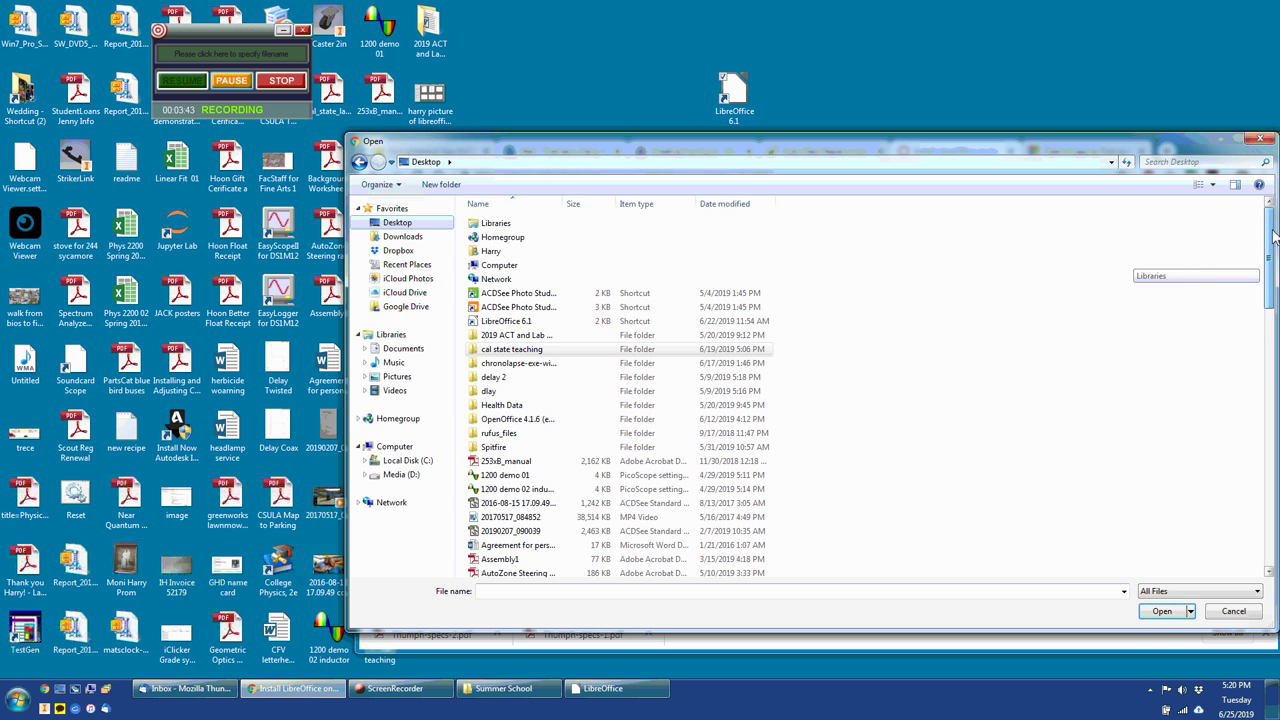
{"action": "left_click", "coordinate": [1200, 165]}
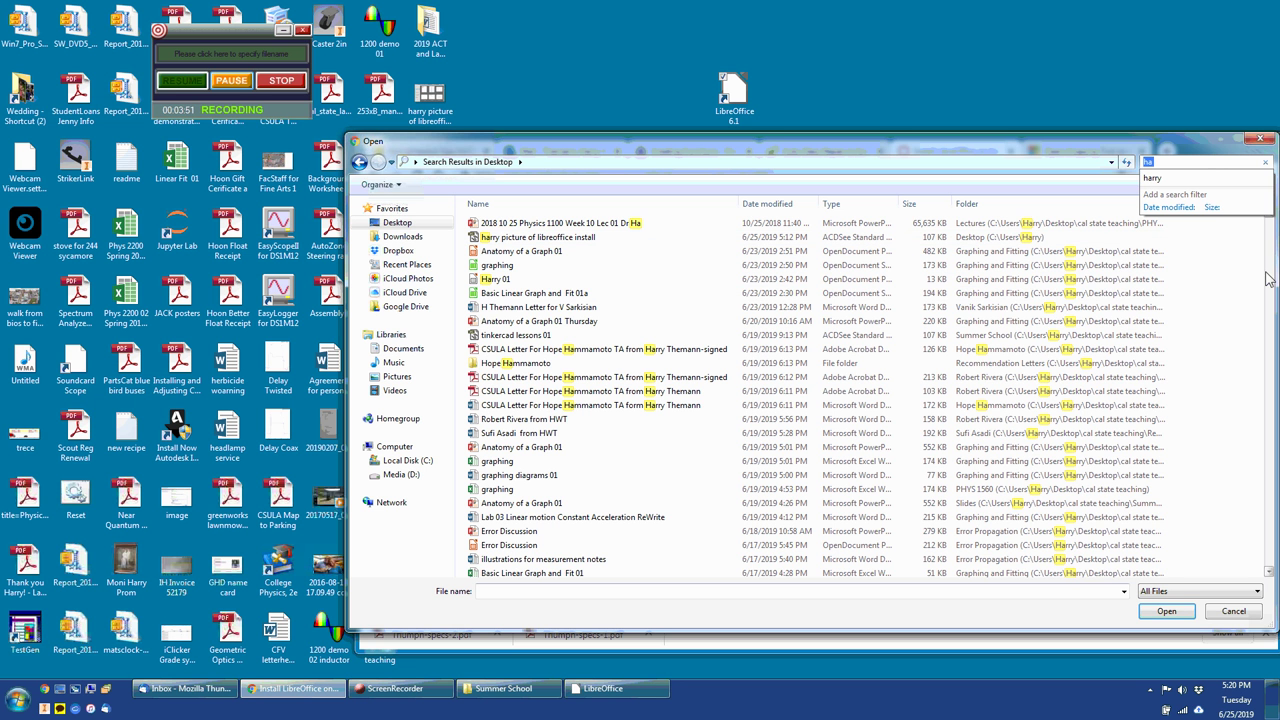
{"action": "left_click", "coordinate": [1190, 172]}
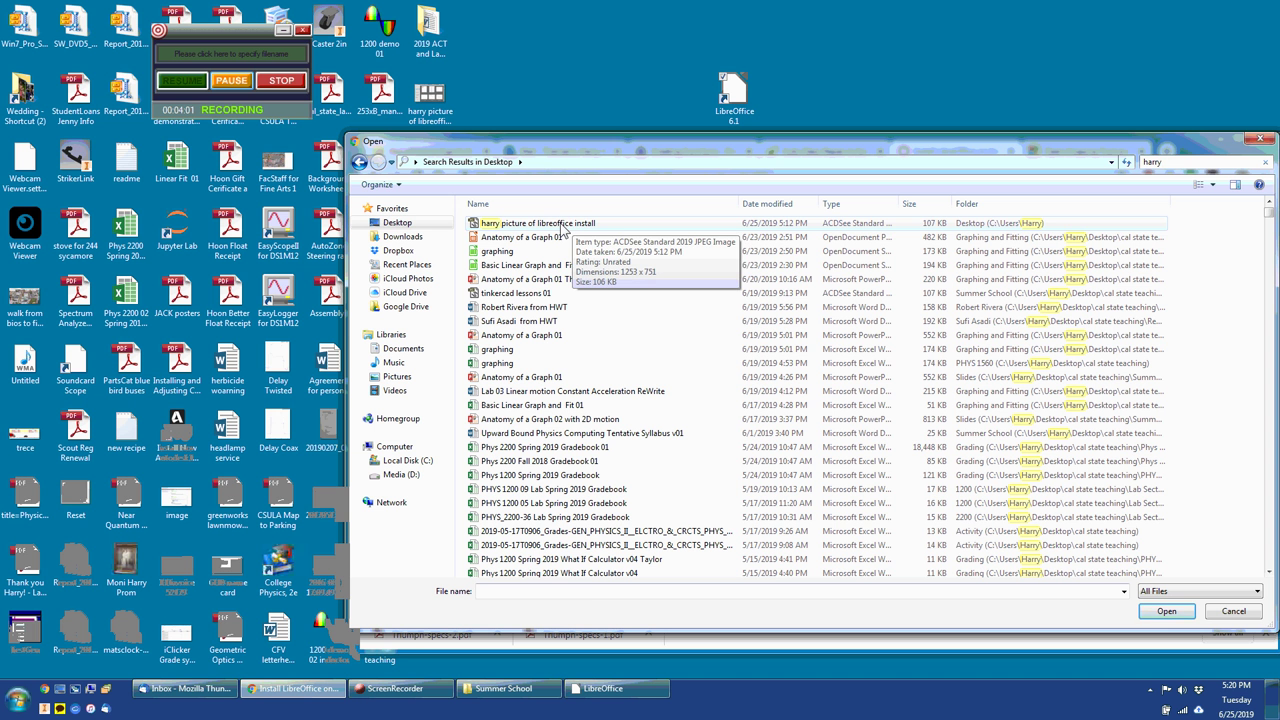
{"action": "left_click", "coordinate": [562, 228]}
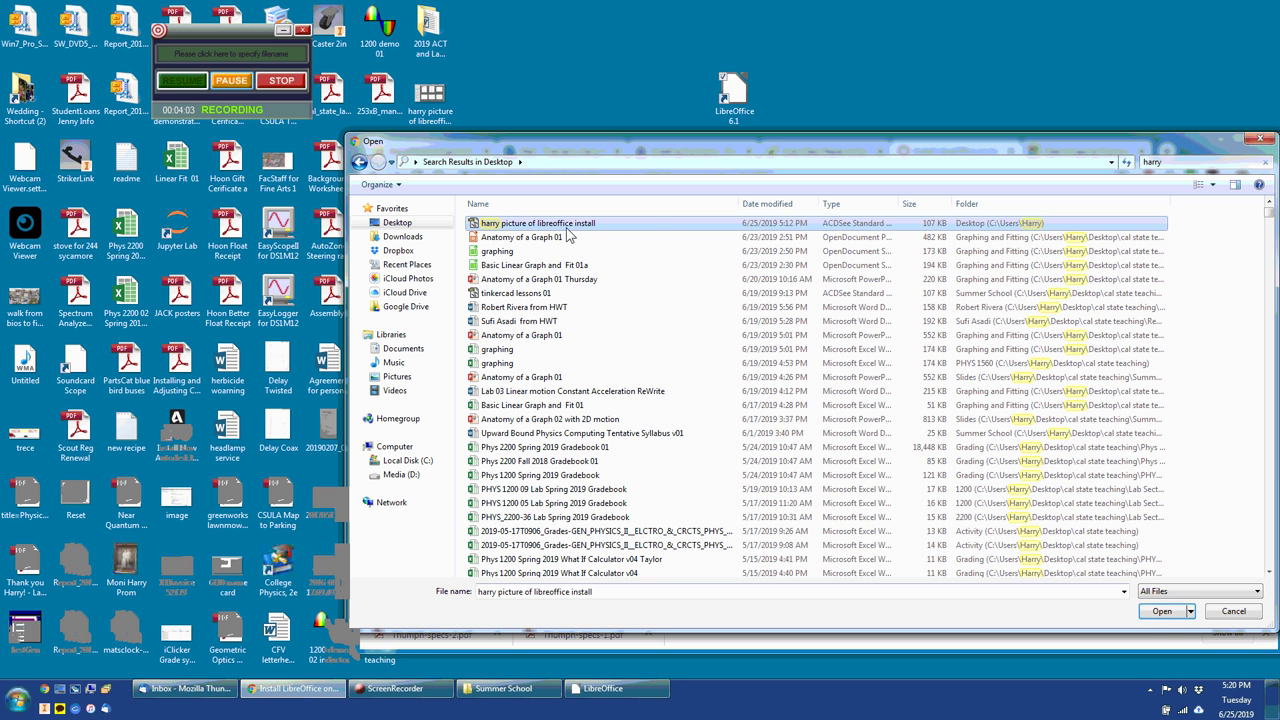
{"action": "left_click", "coordinate": [1162, 612]}
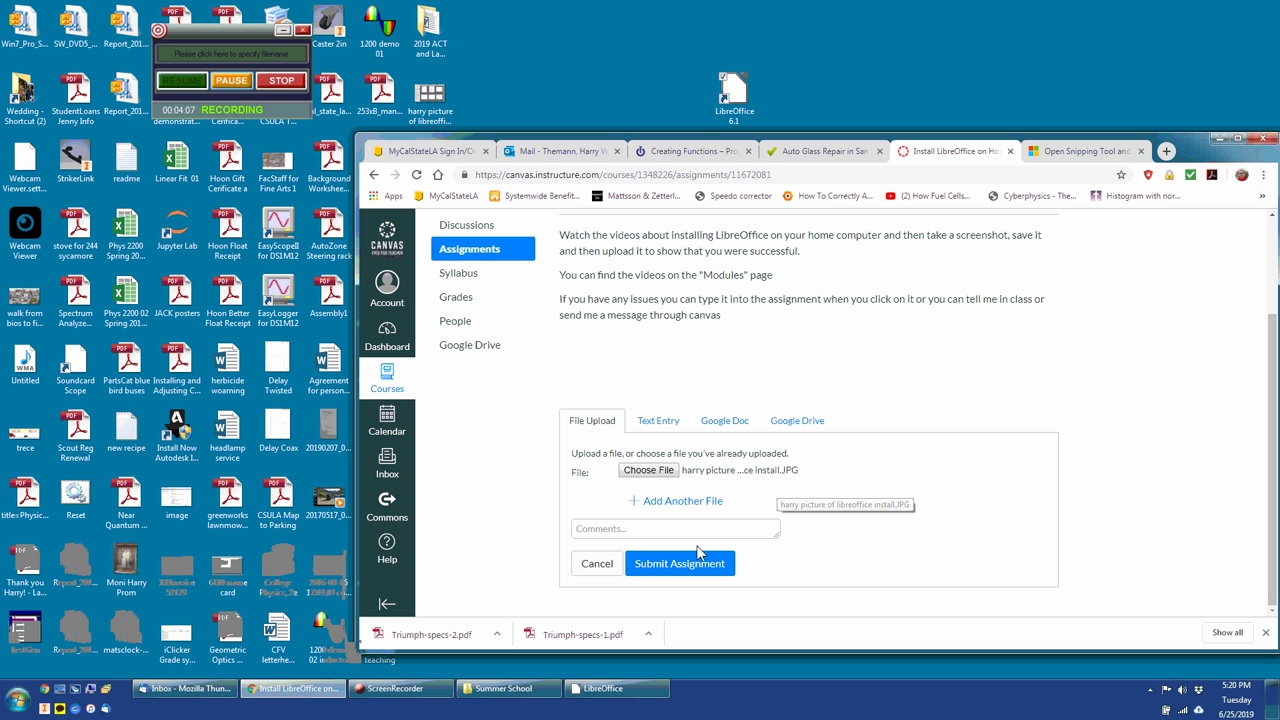
Write "i had a great time doing this!" as the assignment's text entry and submit the assignment
{"action": "left_click", "coordinate": [650, 422]}
{"action": "left_click", "coordinate": [637, 536]}
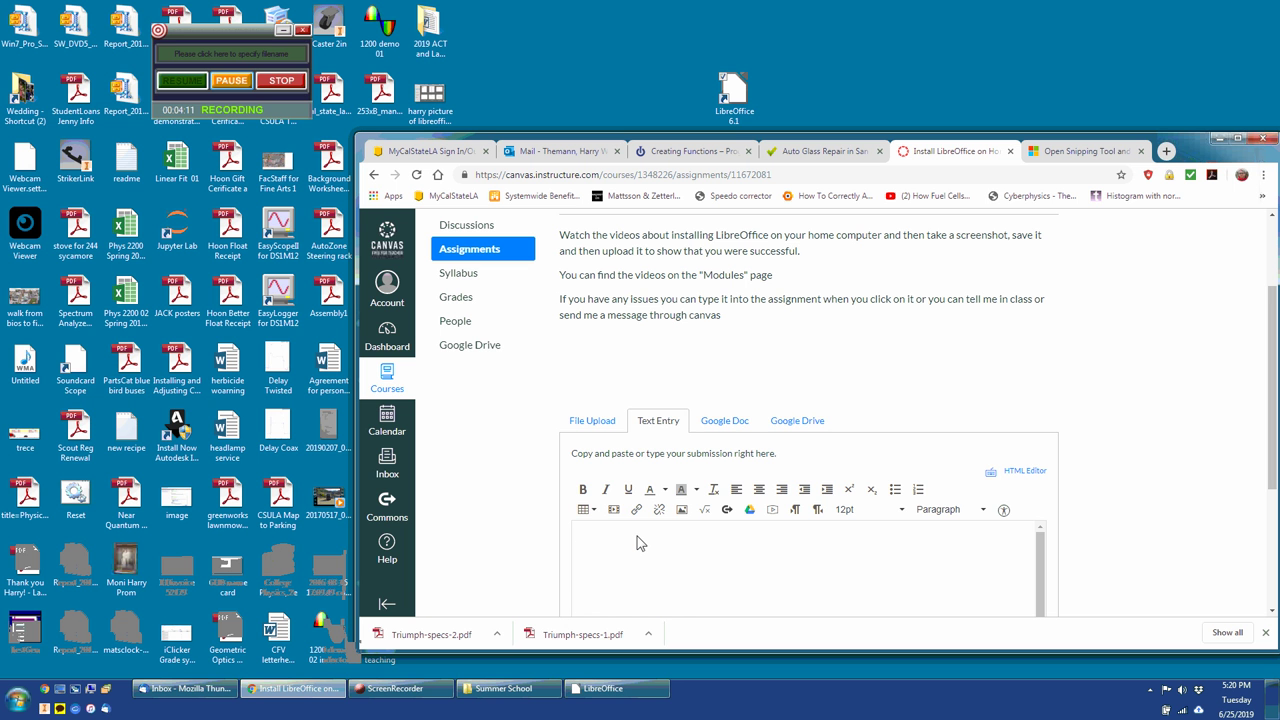
{"action": "type", "text": "I had a great time doing this!"}
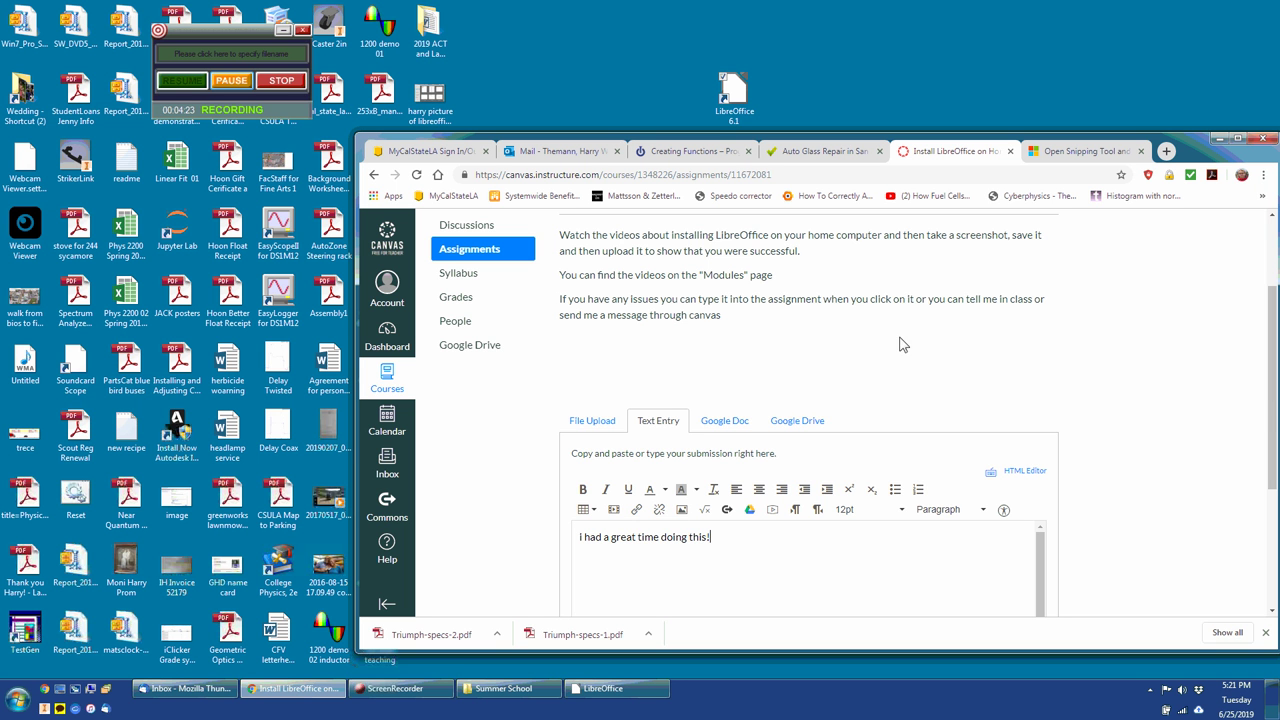
{"action": "left_click_drag", "start_coordinate": [1272, 390], "coordinate": [1272, 506]}
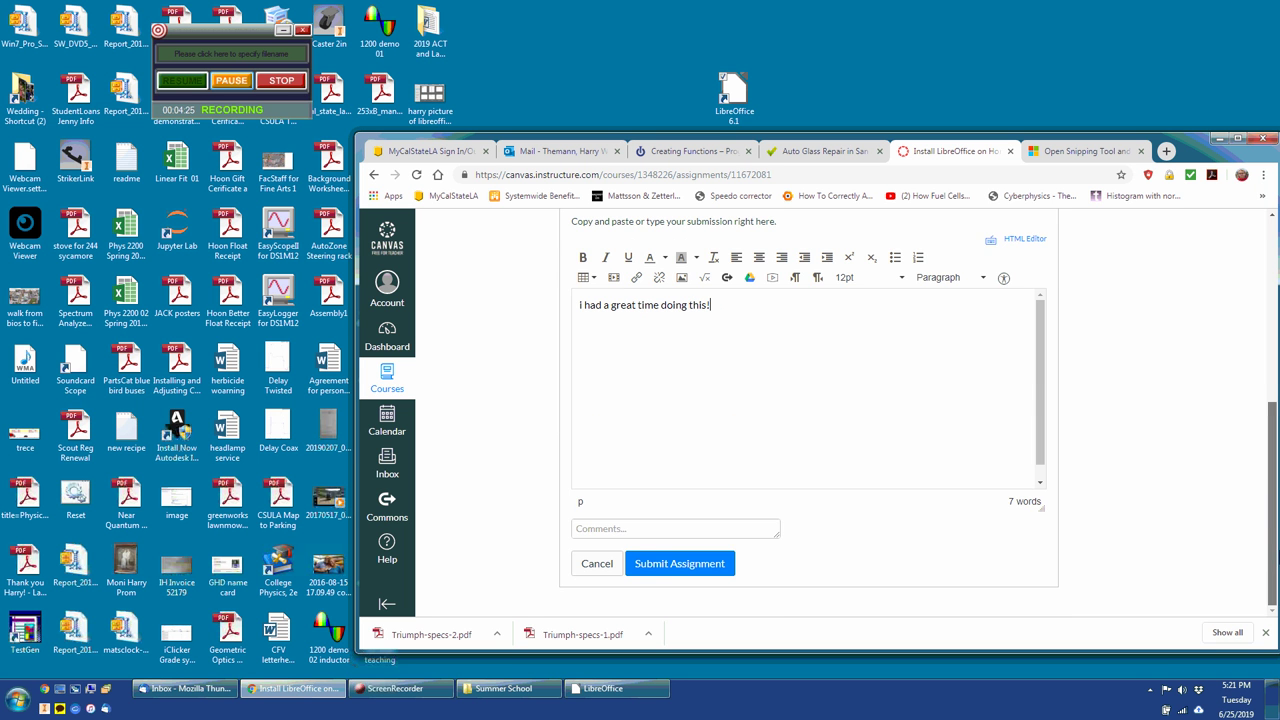
{"action": "left_click", "coordinate": [668, 565]}
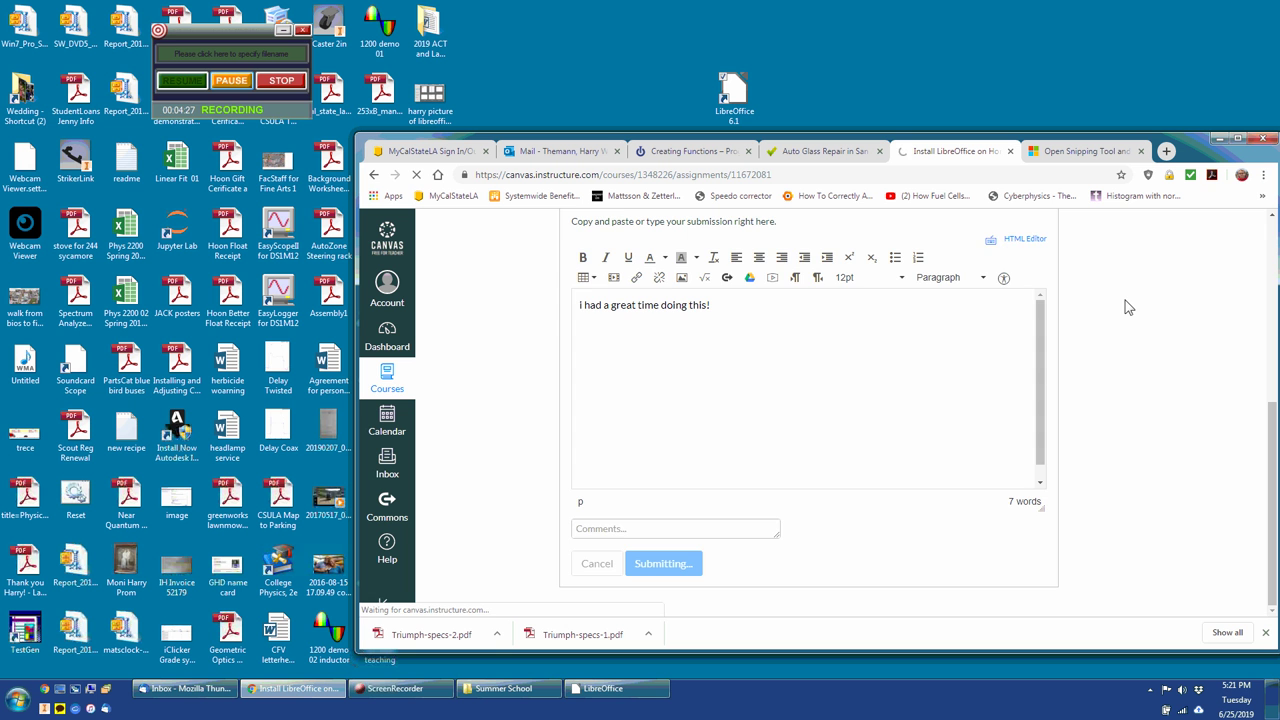